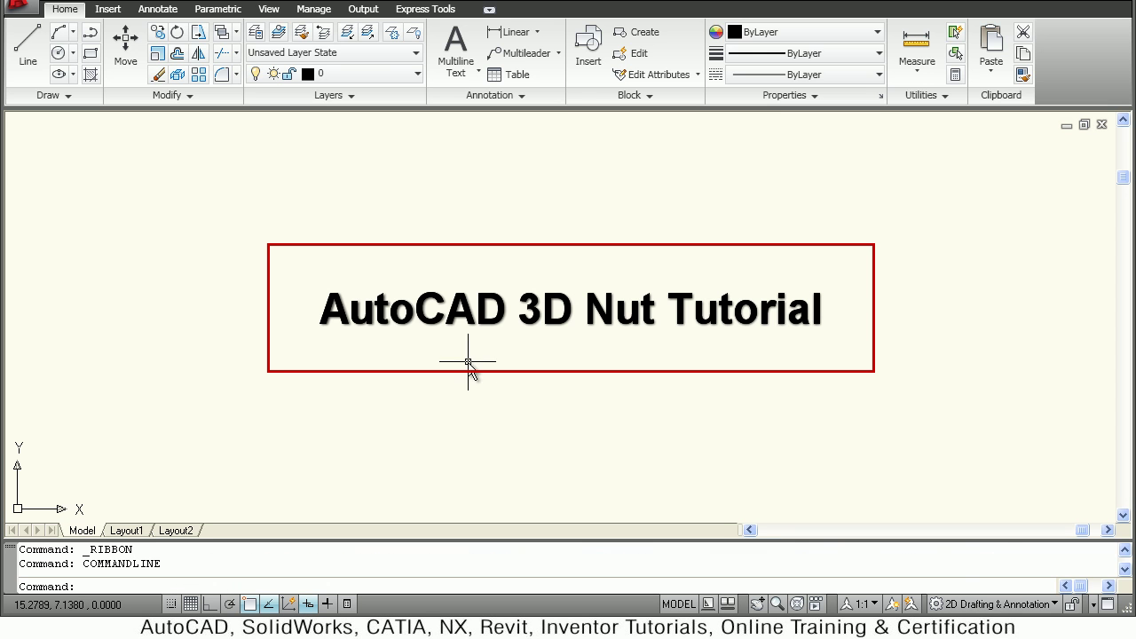
Draw a six-sided polygon circumscribed about a radius-12 circle and zoom to fit it
{"action": "left_click", "coordinate": [59, 97]}
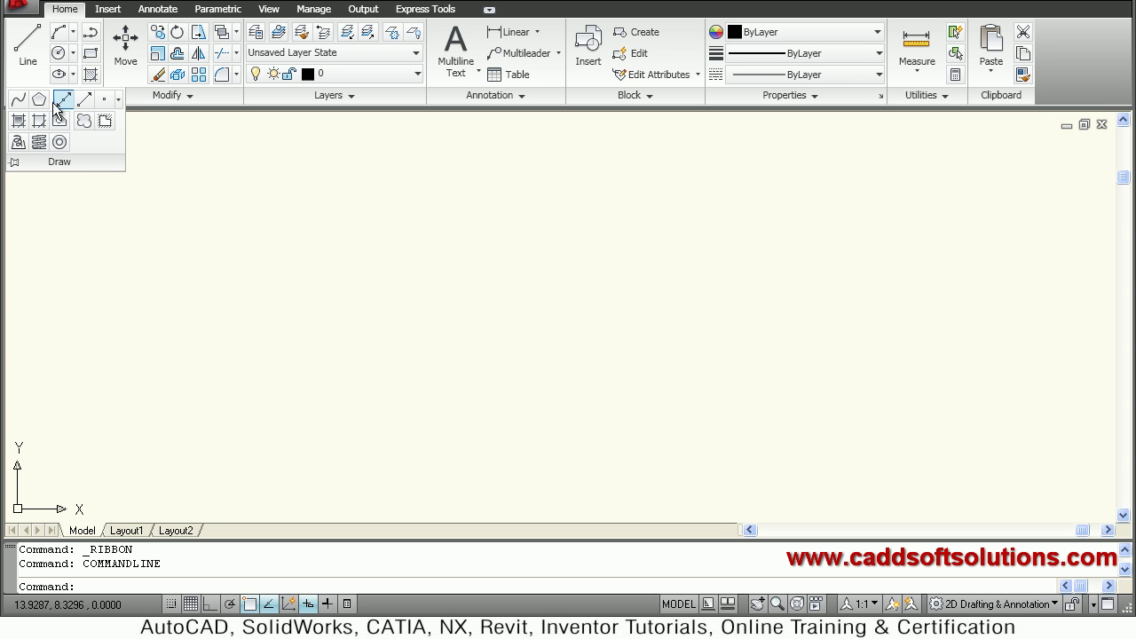
{"action": "left_click", "coordinate": [37, 101]}
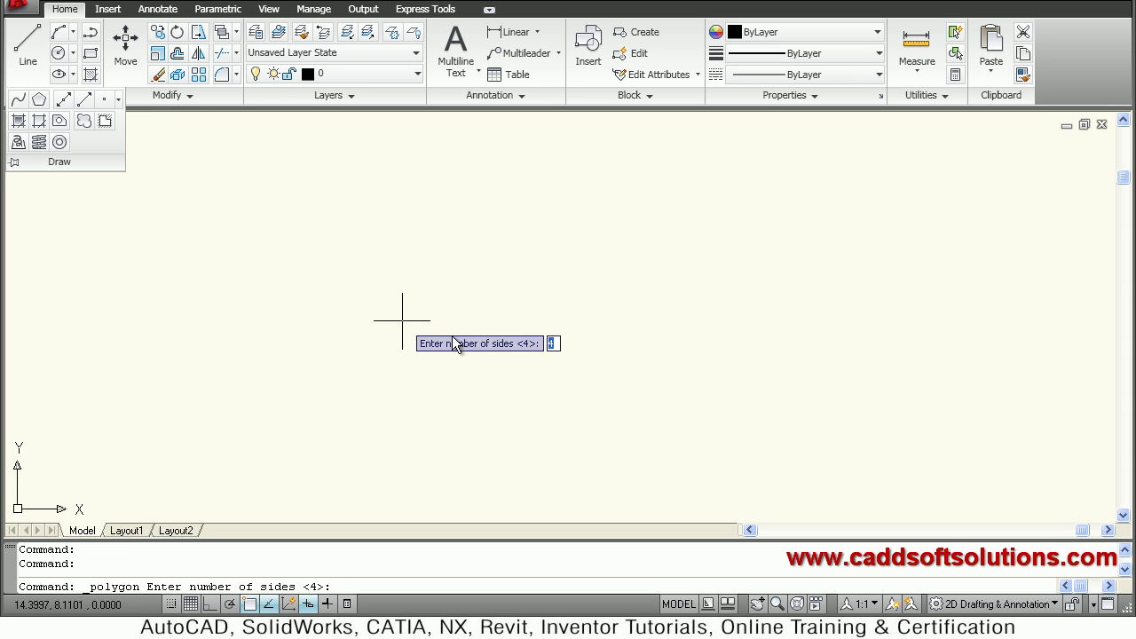
{"action": "type", "text": "6"}
{"action": "key", "text": "Return"}
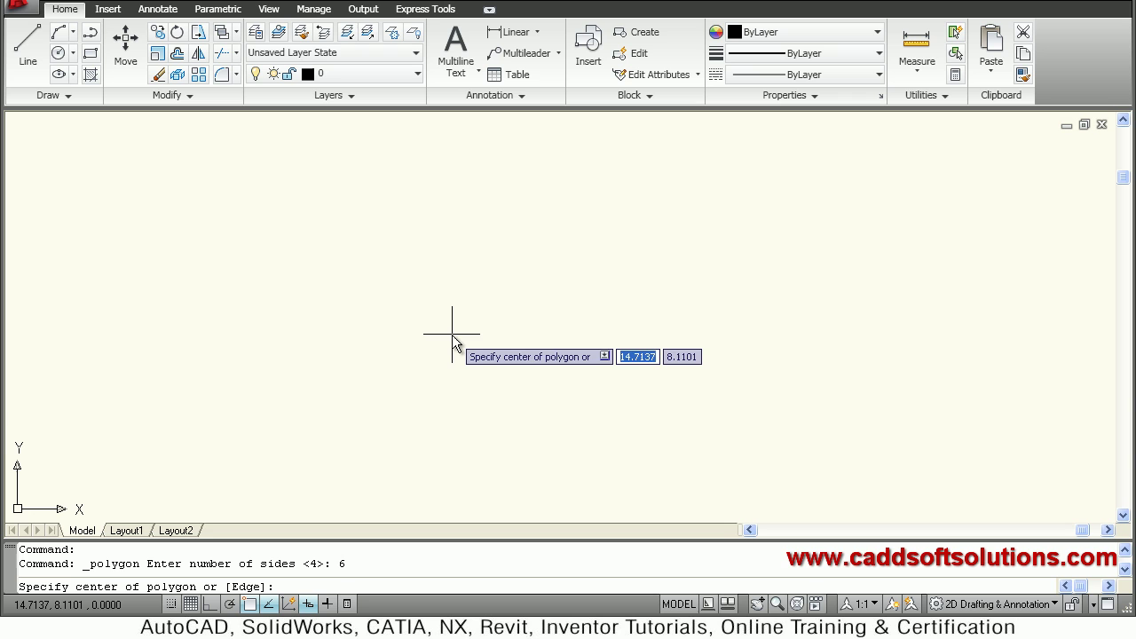
{"action": "left_click", "coordinate": [530, 359]}
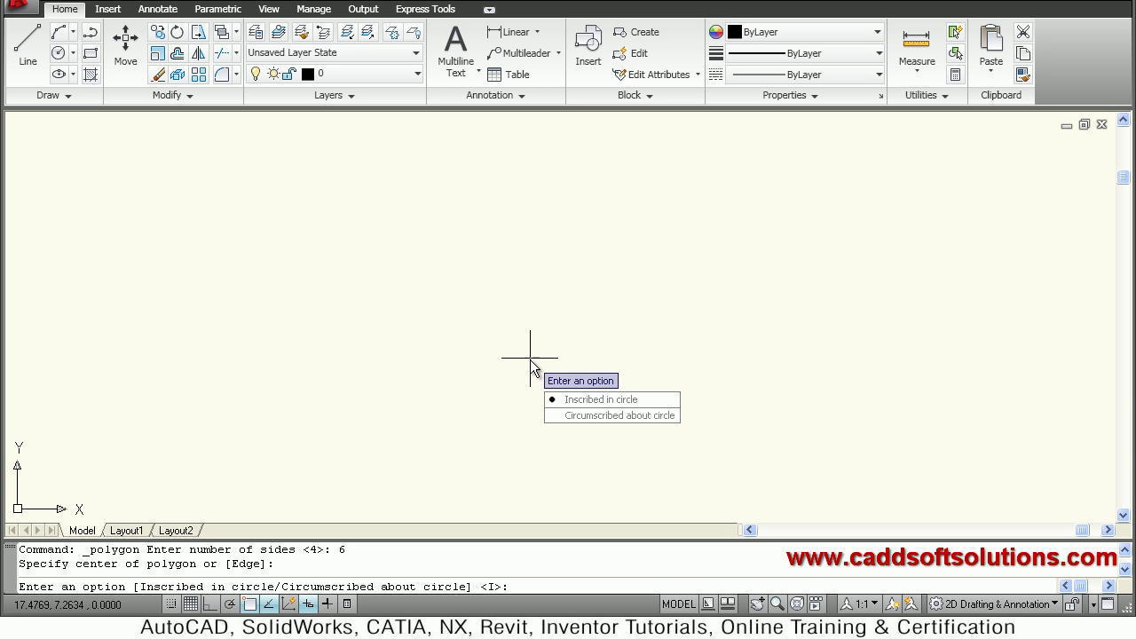
{"action": "left_click", "coordinate": [580, 417]}
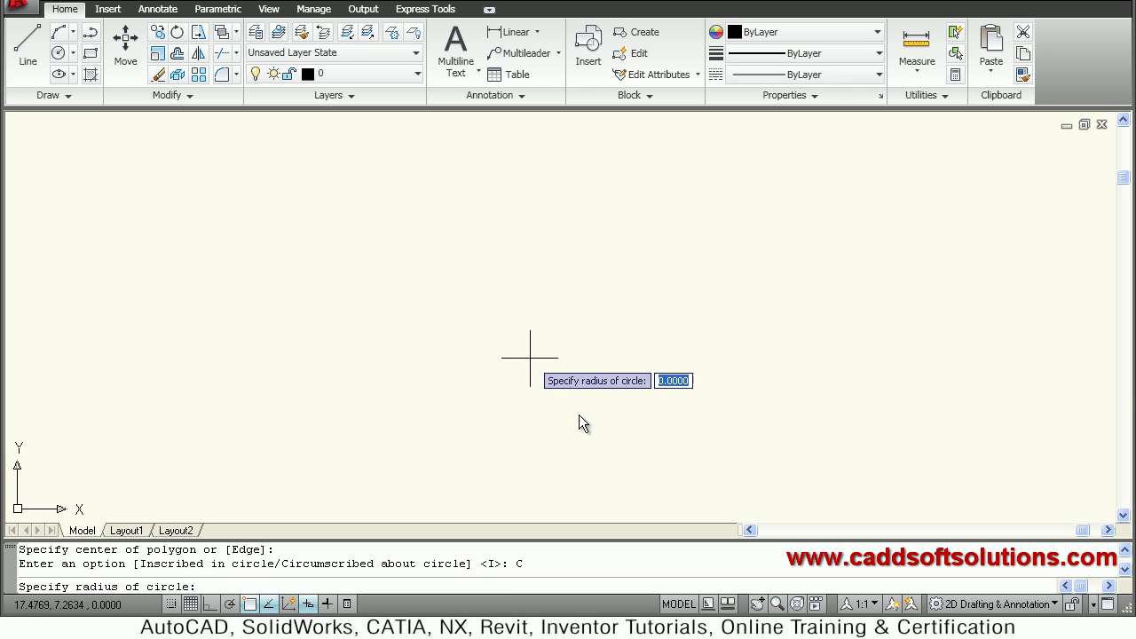
{"action": "key", "text": "Return"}
{"action": "middle_click", "coordinate": [464, 350]}
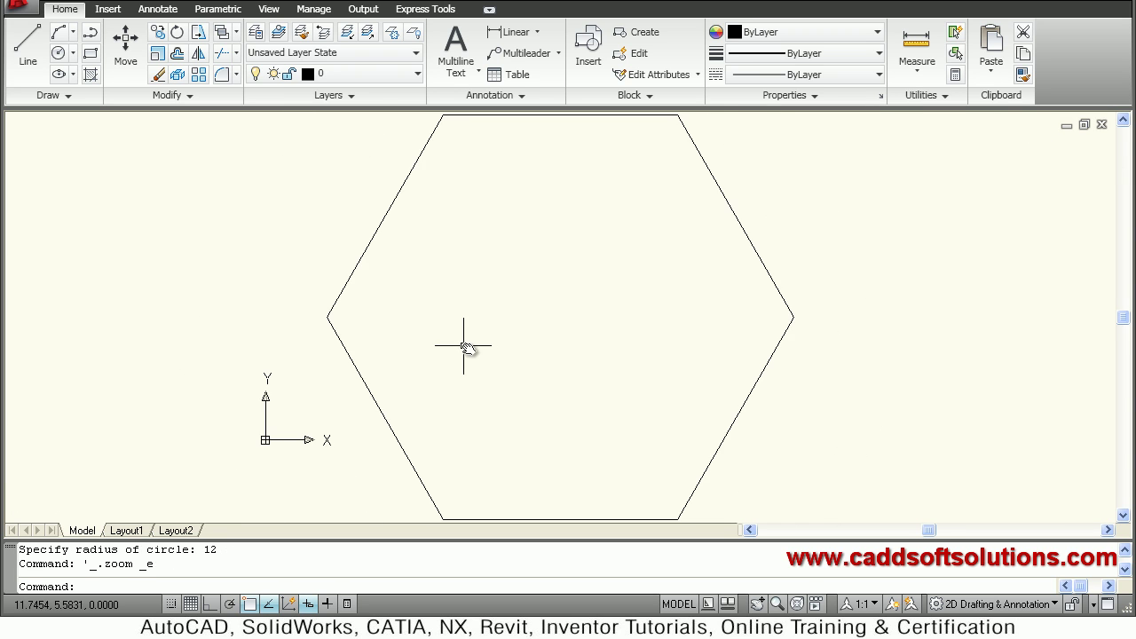
{"action": "scroll", "coordinate": [469, 325], "scroll_direction": "down", "scroll_amount": 3}
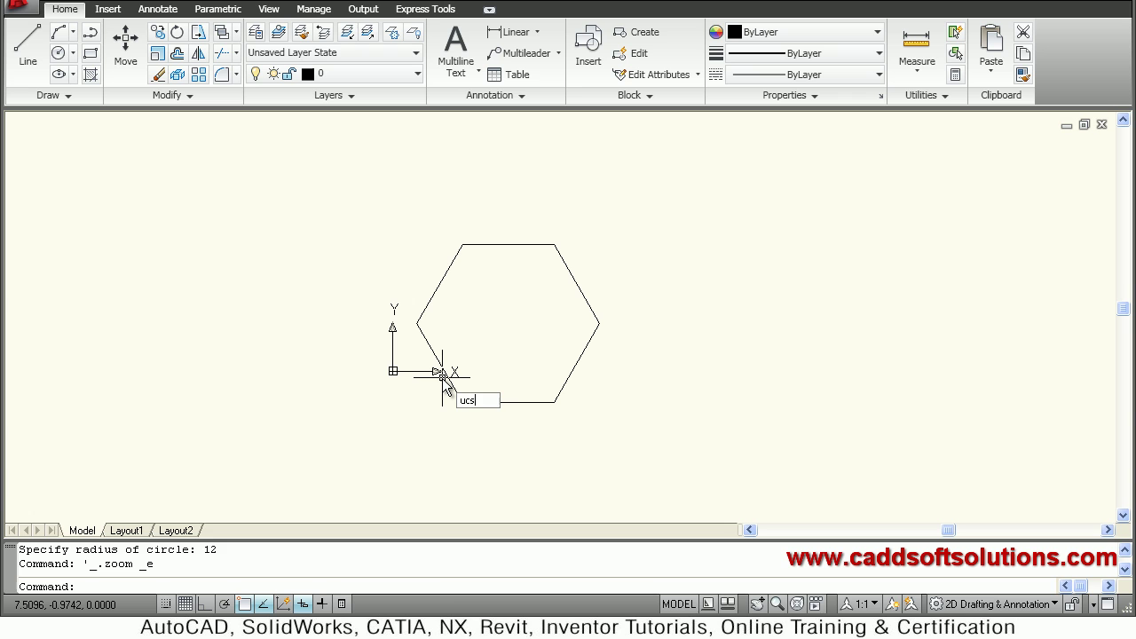
Set the UCS icon to Noorigin with UCSICON
{"action": "type", "text": "ucsicon"}
{"action": "key", "text": "Return"}
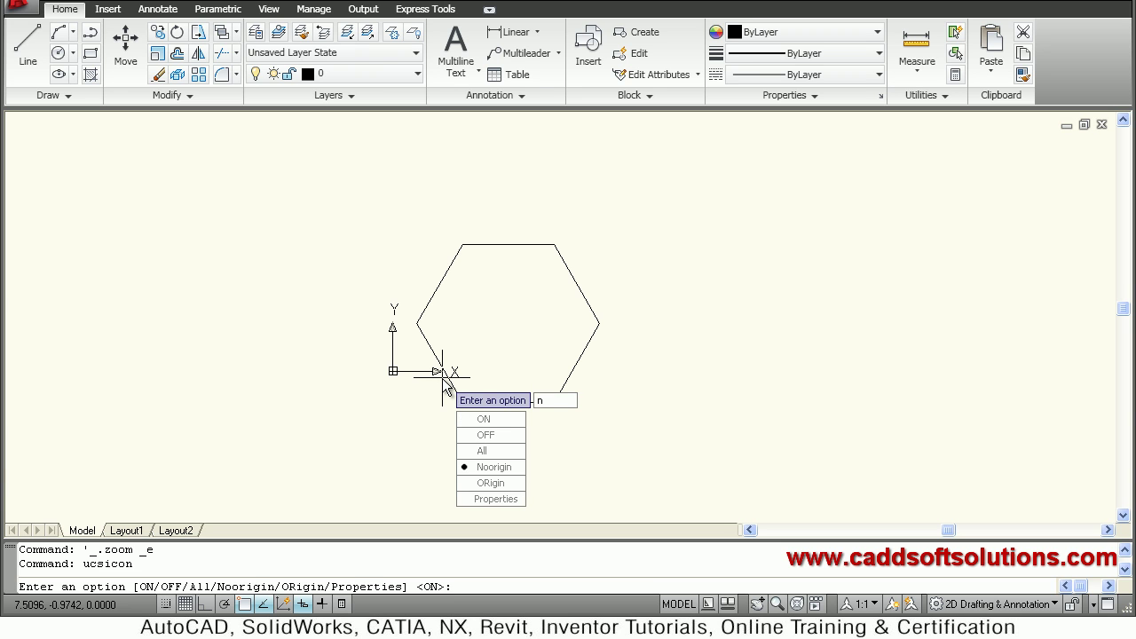
{"action": "key", "text": "Return"}
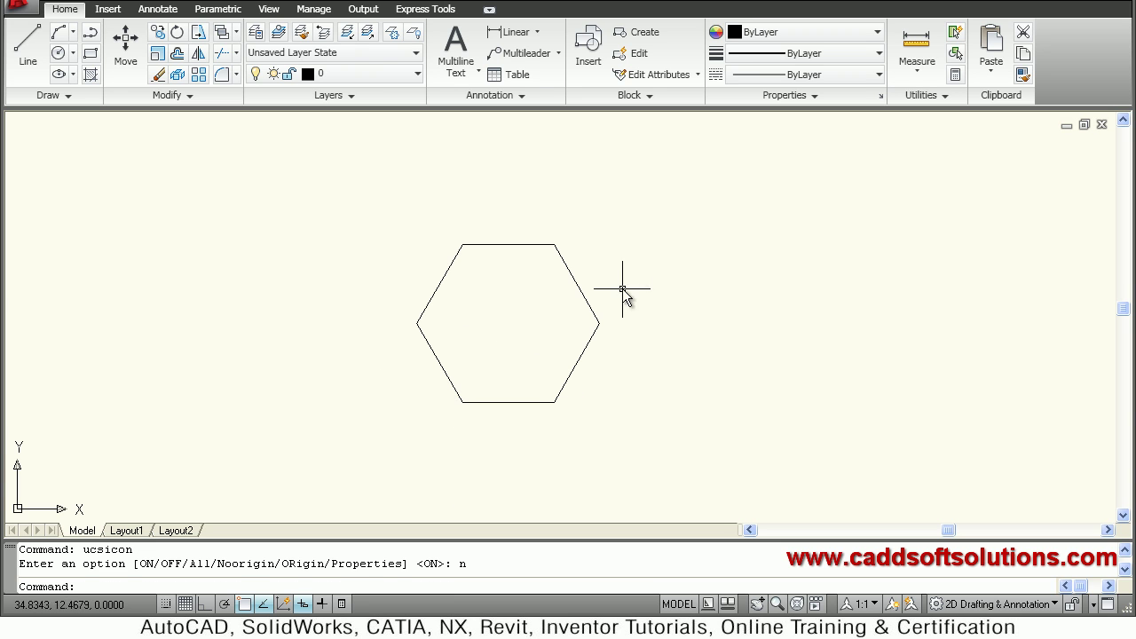
Switch to the 3D Modeling workspace, close Tool Palettes, and set the SE Isometric view
{"action": "left_click", "coordinate": [1004, 604]}
{"action": "left_click", "coordinate": [885, 635]}
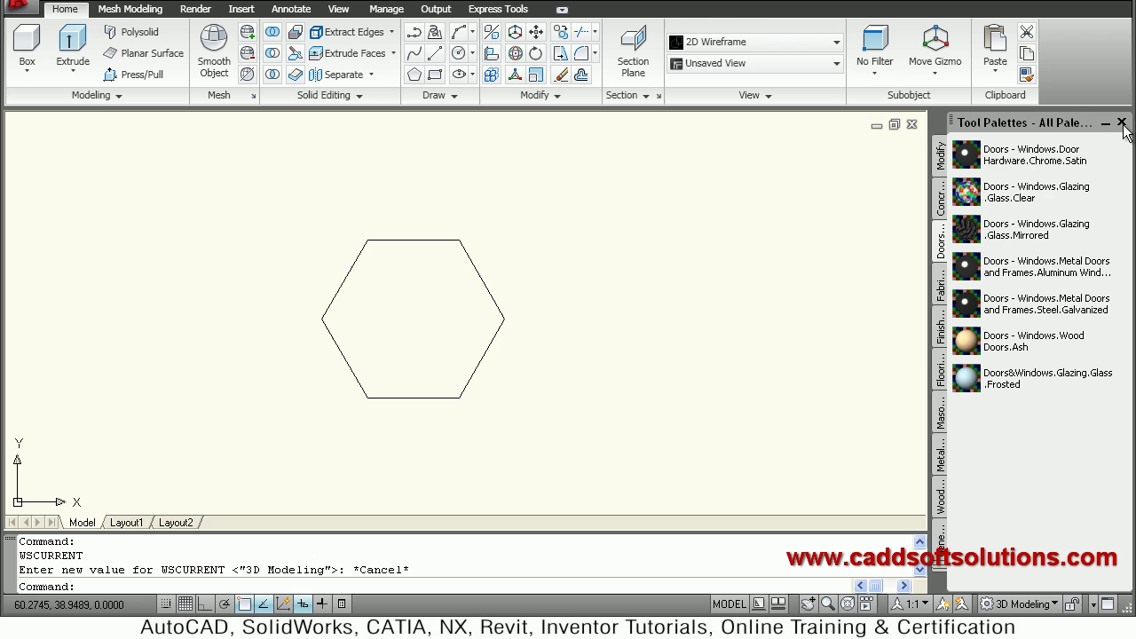
{"action": "left_click", "coordinate": [1122, 123]}
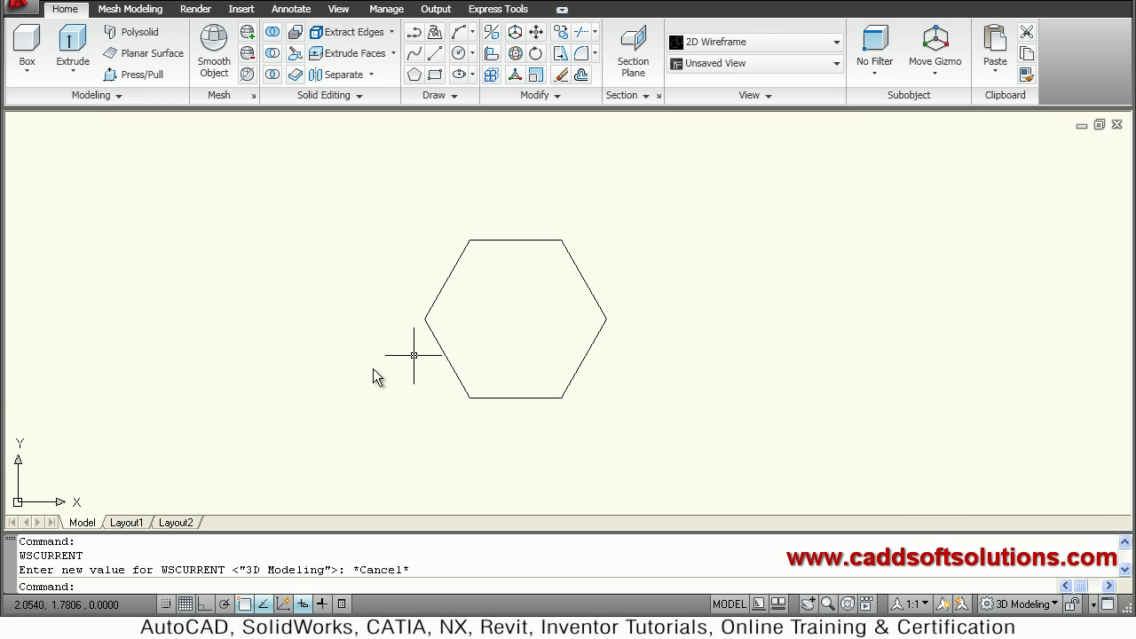
{"action": "left_click", "coordinate": [795, 66]}
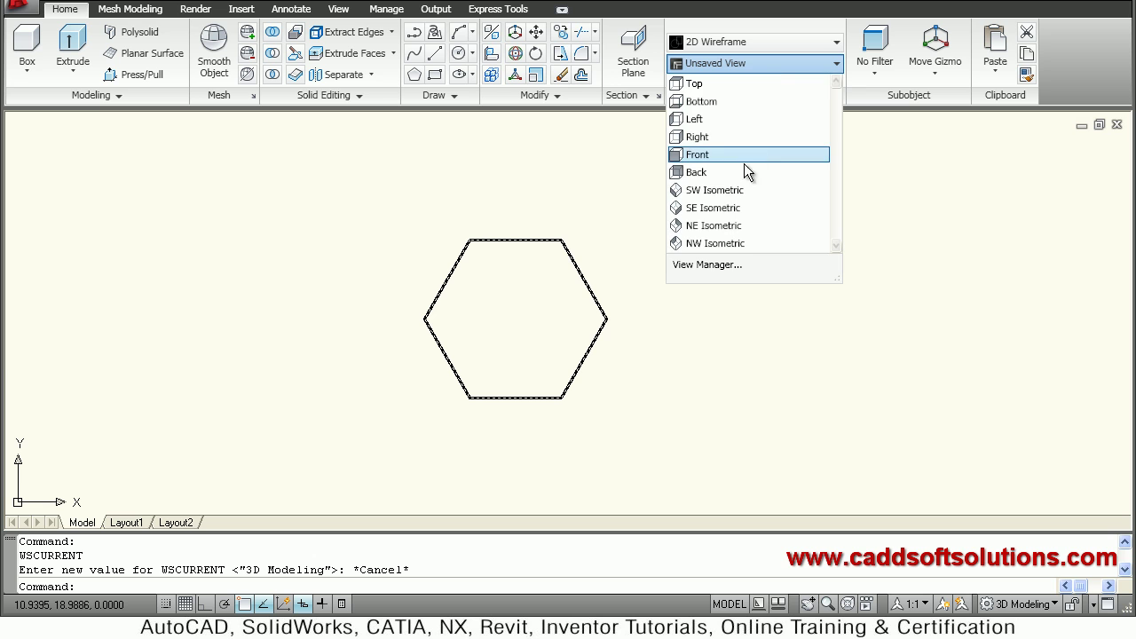
{"action": "left_click", "coordinate": [716, 209]}
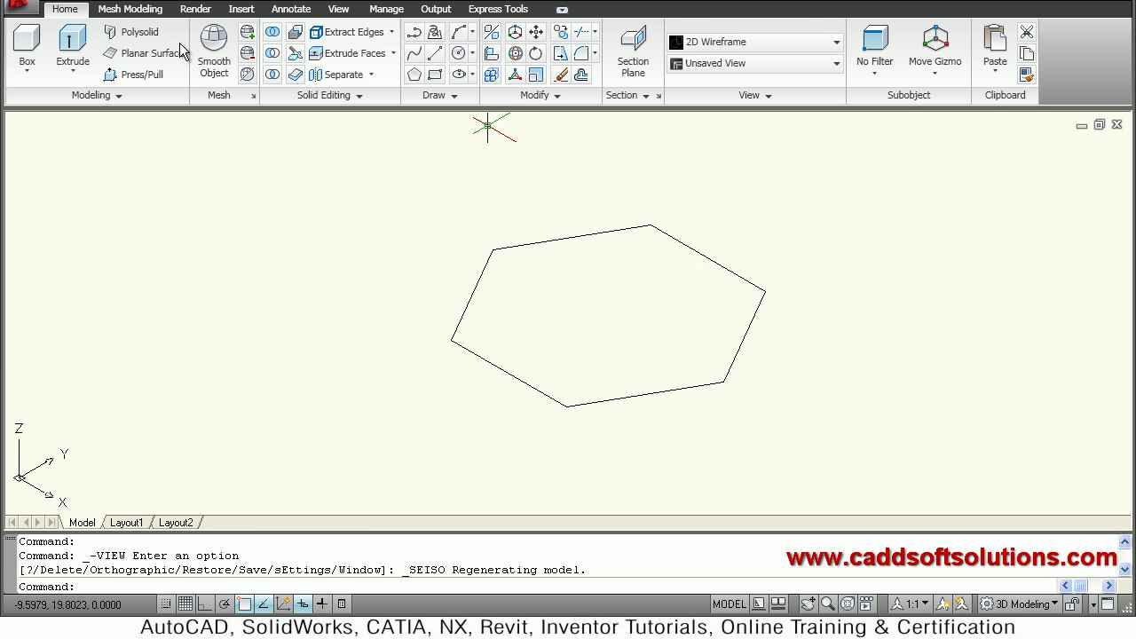
Press/Pull the hexagon's interior upward by 12 units into a prism
{"action": "left_click", "coordinate": [145, 78]}
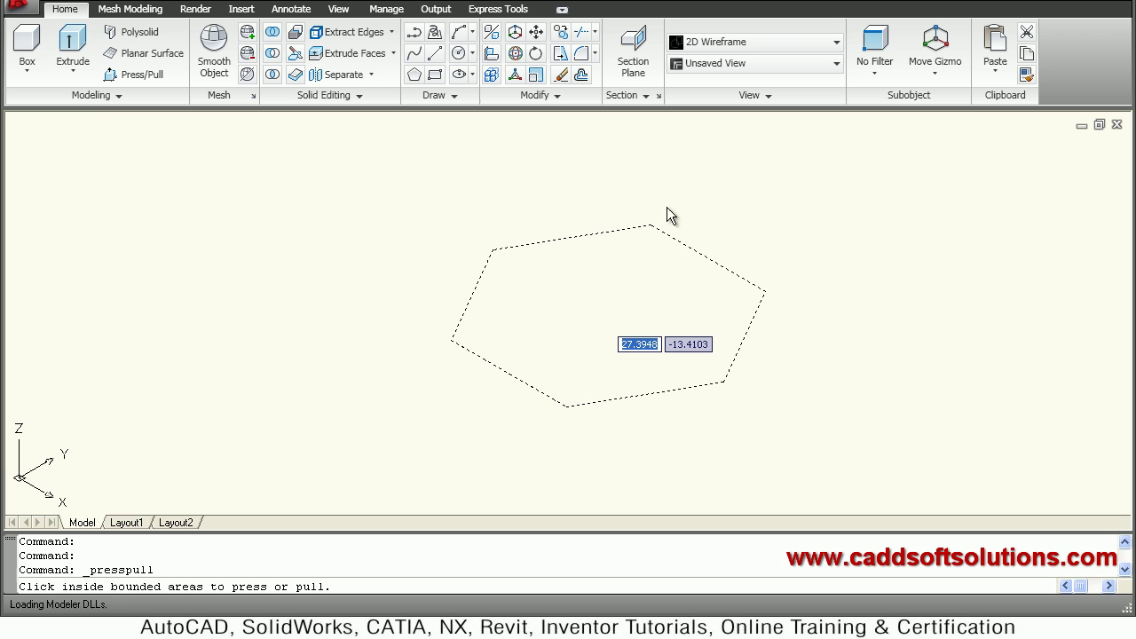
{"action": "left_click", "coordinate": [676, 257]}
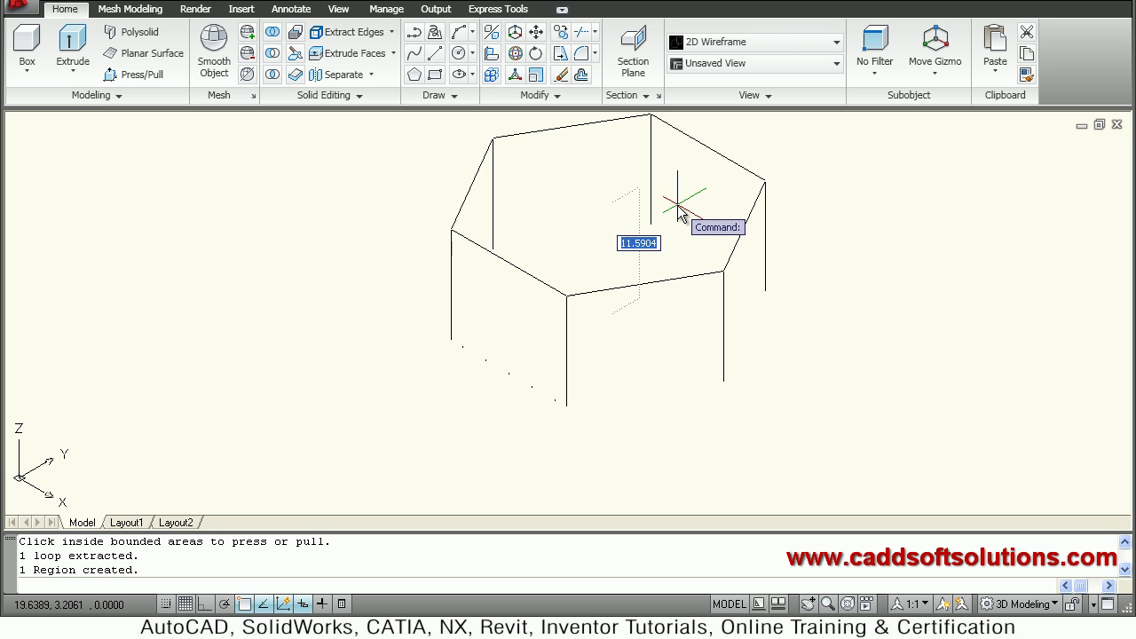
{"action": "type", "text": "12"}
{"action": "key", "text": "Return"}
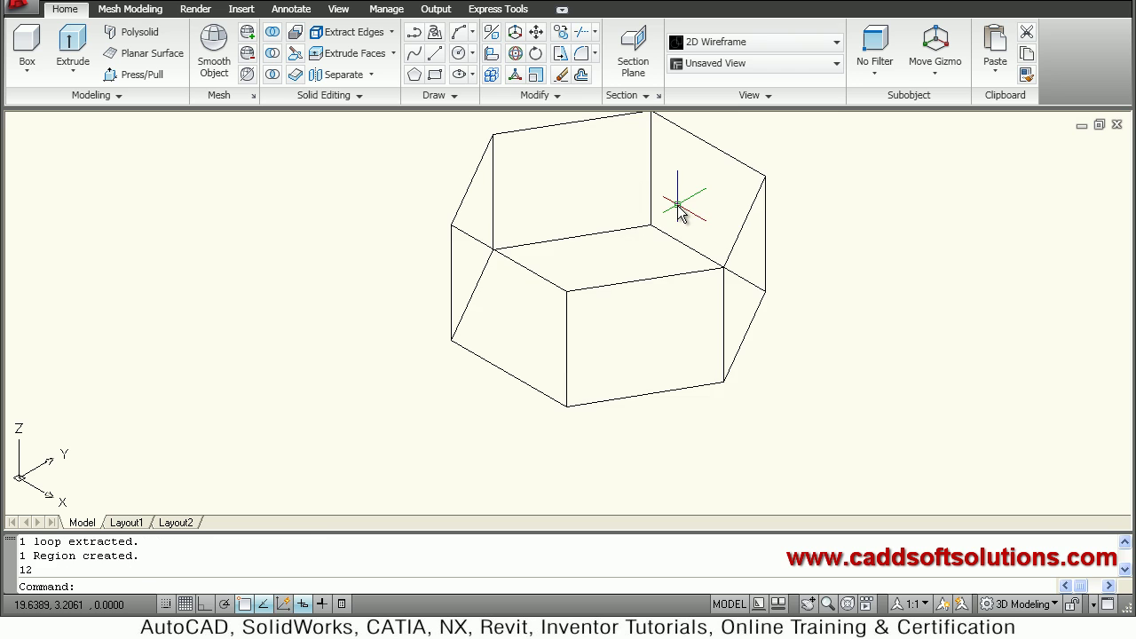
{"action": "middle_click_drag", "start_coordinate": [680, 246], "coordinate": [650, 323]}
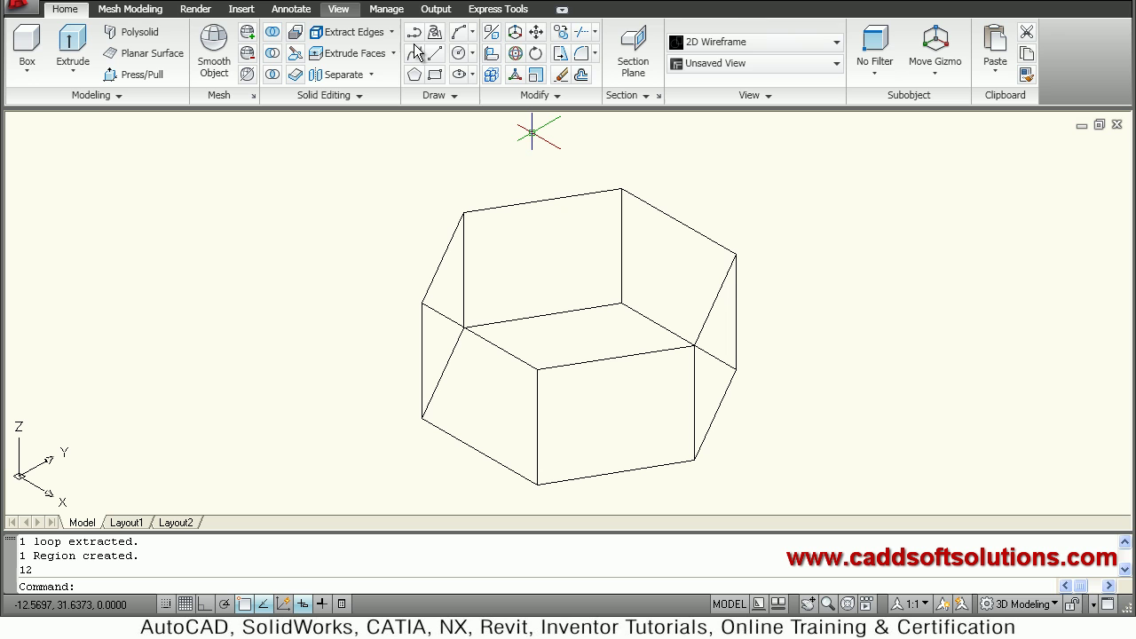
Create a 3-point UCS with its origin at the prism's top corner, aligned to the edges
{"action": "left_click", "coordinate": [340, 11]}
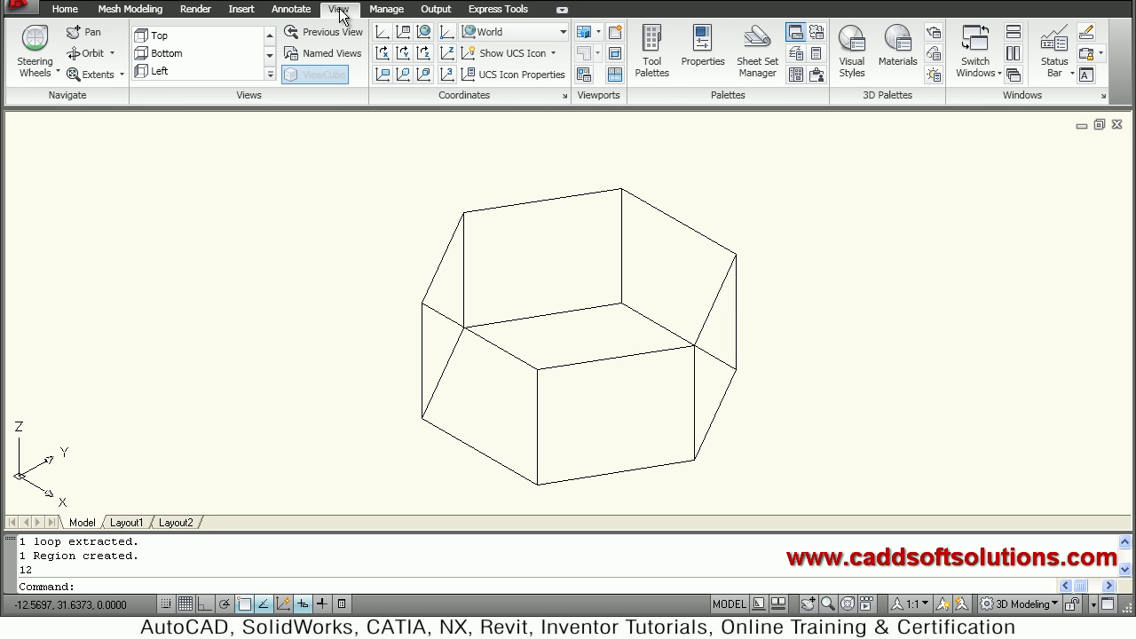
{"action": "left_click", "coordinate": [446, 79]}
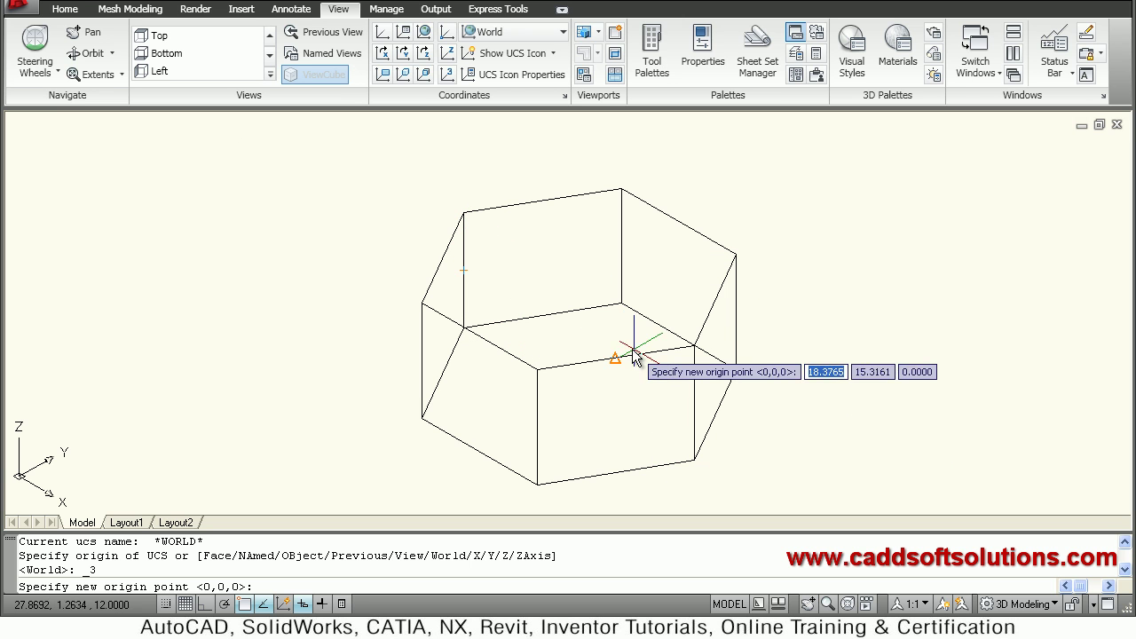
{"action": "left_click", "coordinate": [463, 213]}
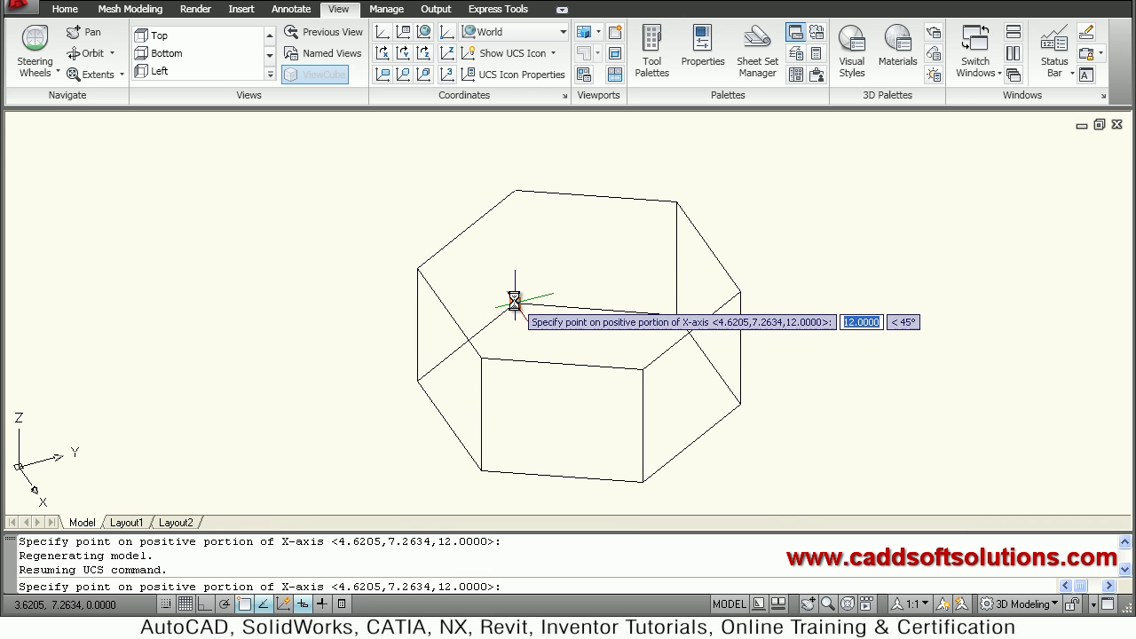
{"action": "left_click", "coordinate": [515, 305]}
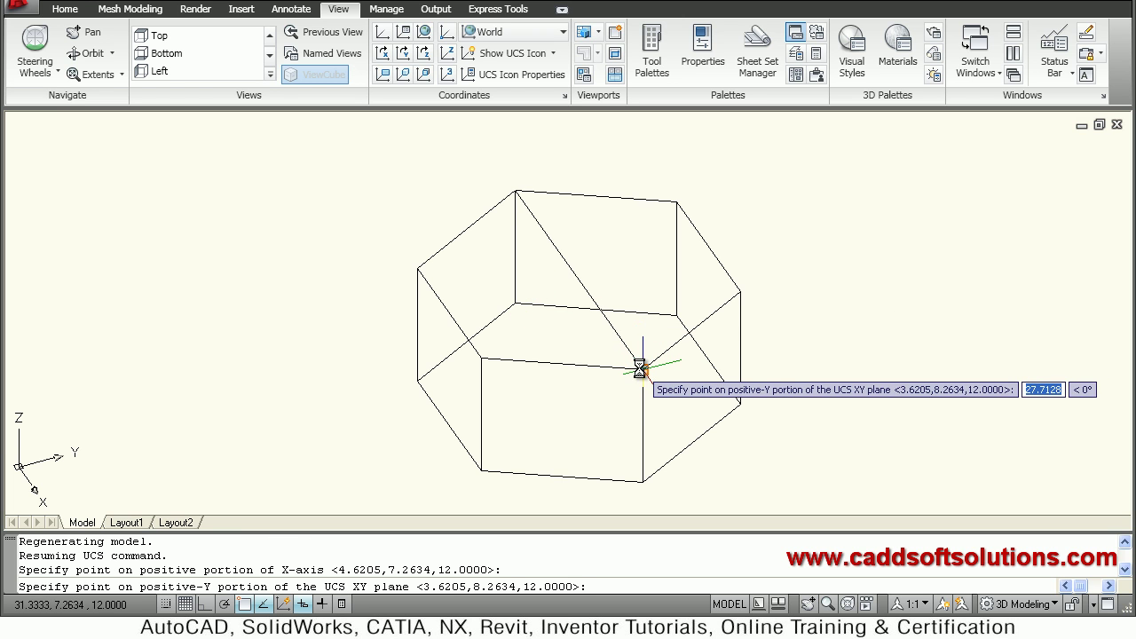
{"action": "left_click", "coordinate": [637, 368]}
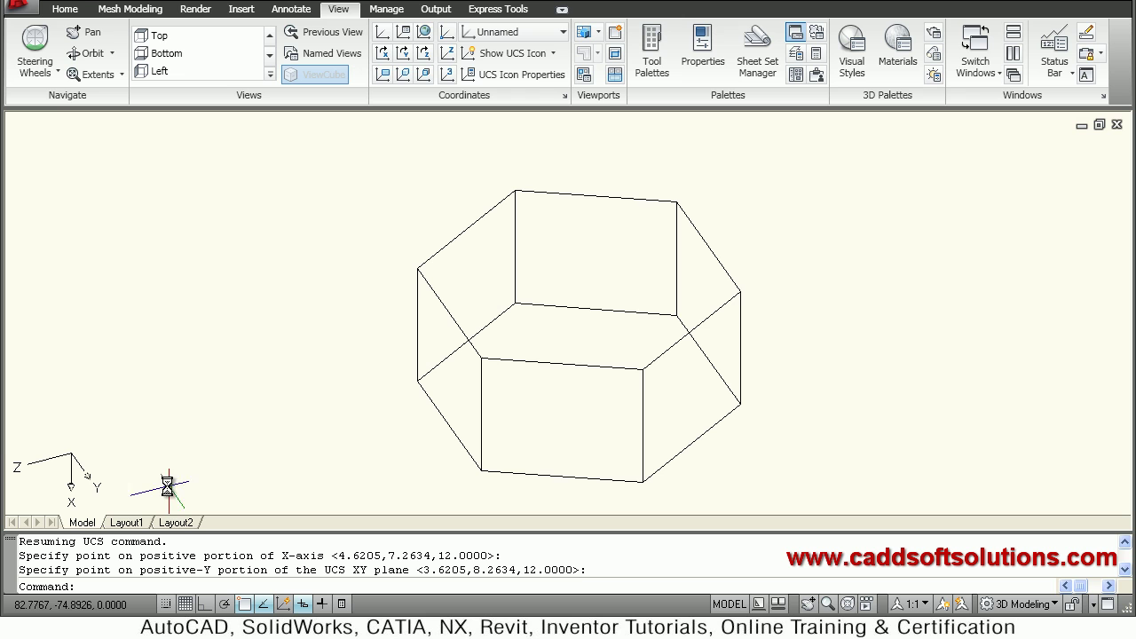
{"action": "scroll", "coordinate": [479, 142], "scroll_direction": "up", "scroll_amount": 3}
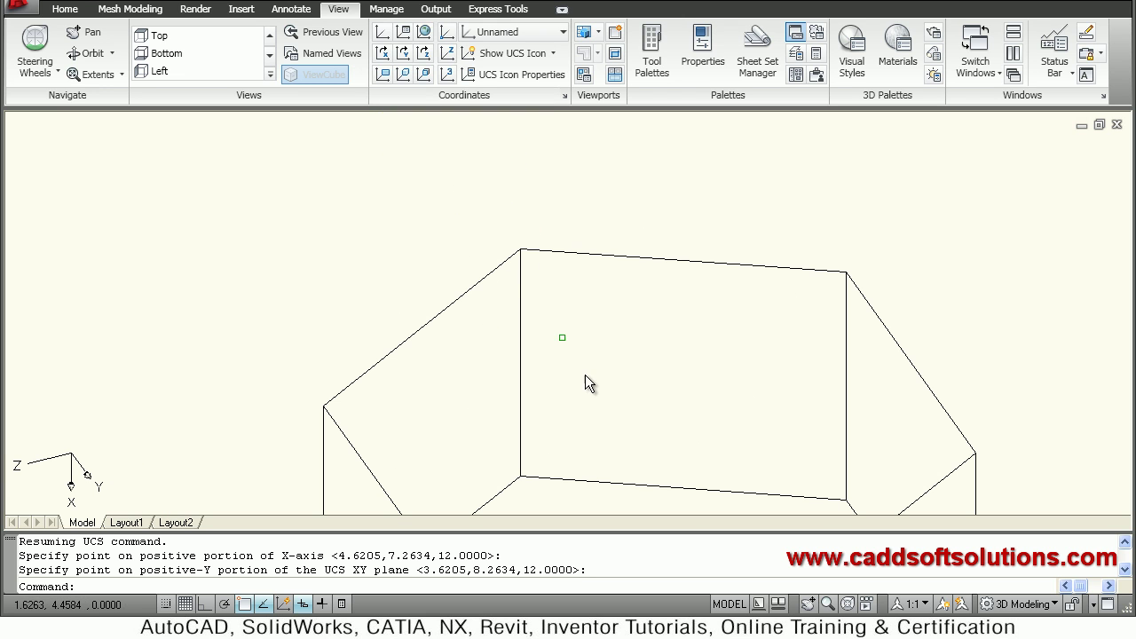
Draw a triangular polyline at the prism's top corner with a 1.3-unit vertical leg
{"action": "left_click", "coordinate": [66, 10]}
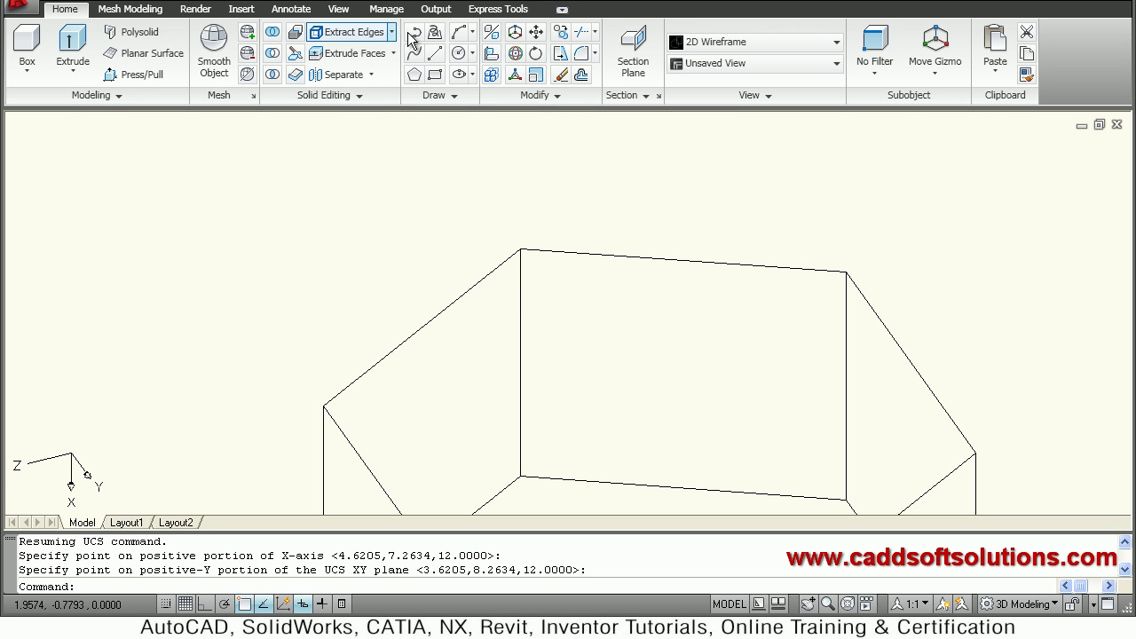
{"action": "left_click", "coordinate": [435, 53]}
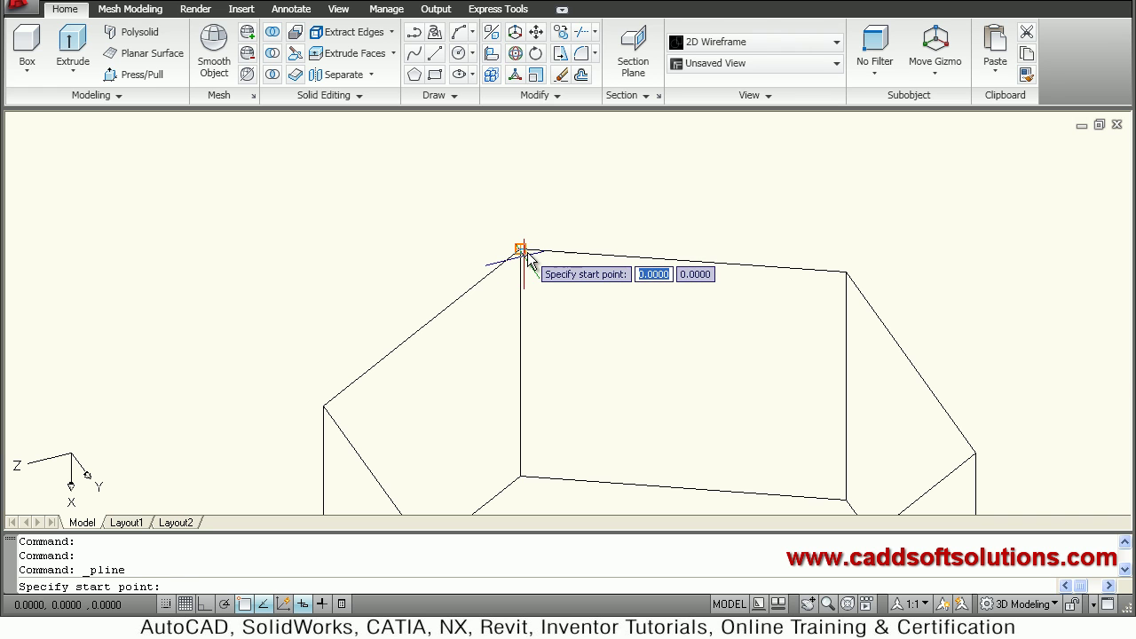
{"action": "left_click", "coordinate": [537, 301]}
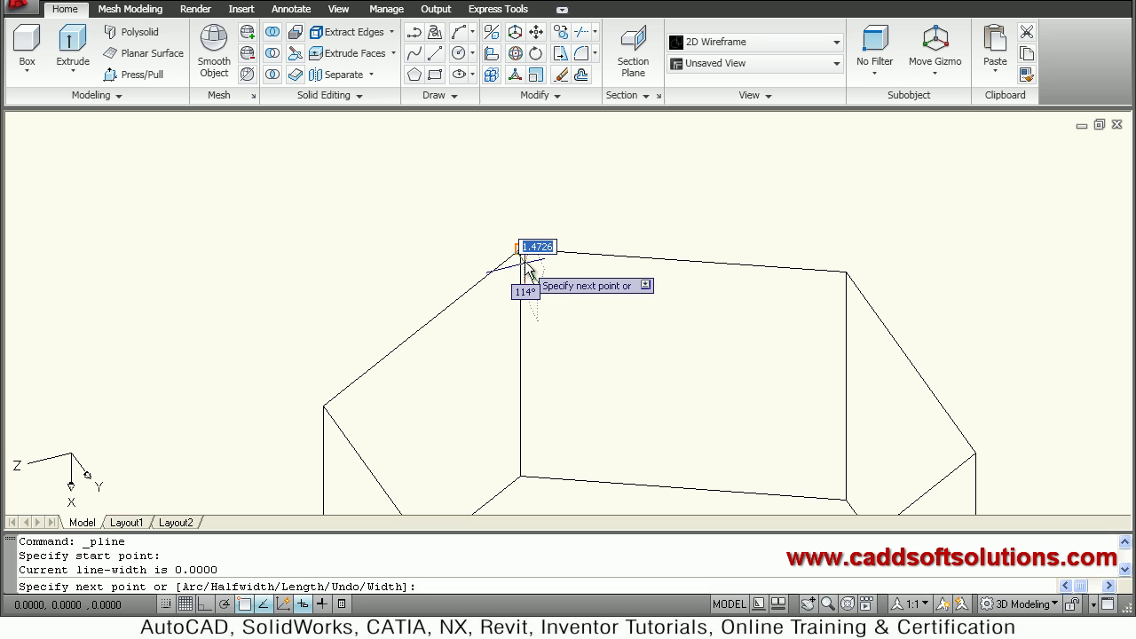
{"action": "left_click", "coordinate": [522, 252]}
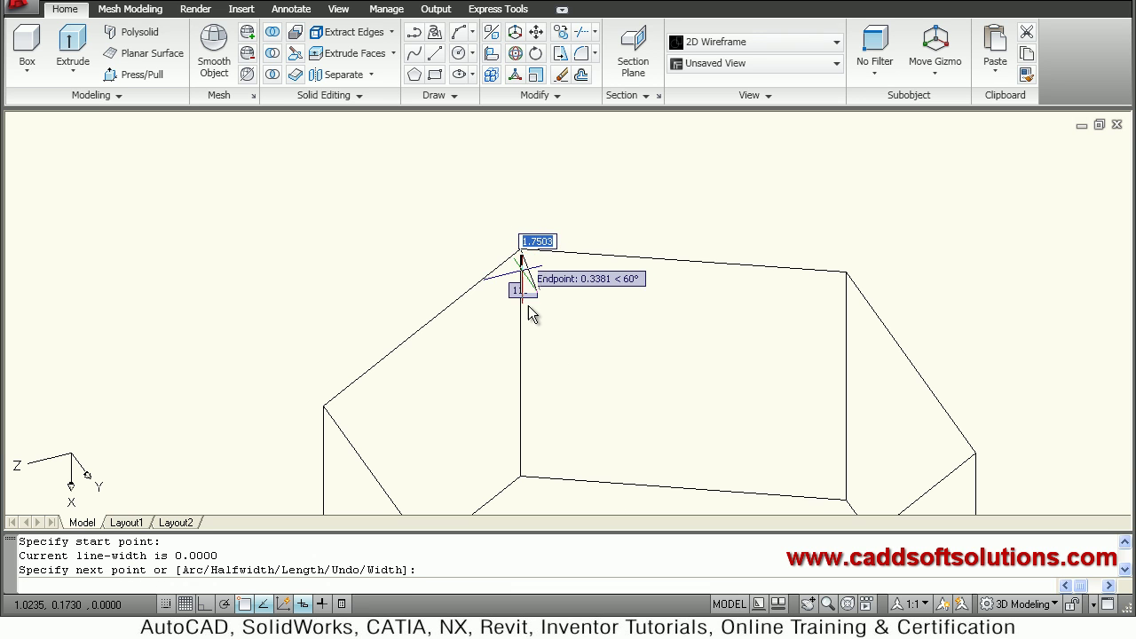
{"action": "scroll", "coordinate": [512, 264], "scroll_direction": "up", "scroll_amount": 3}
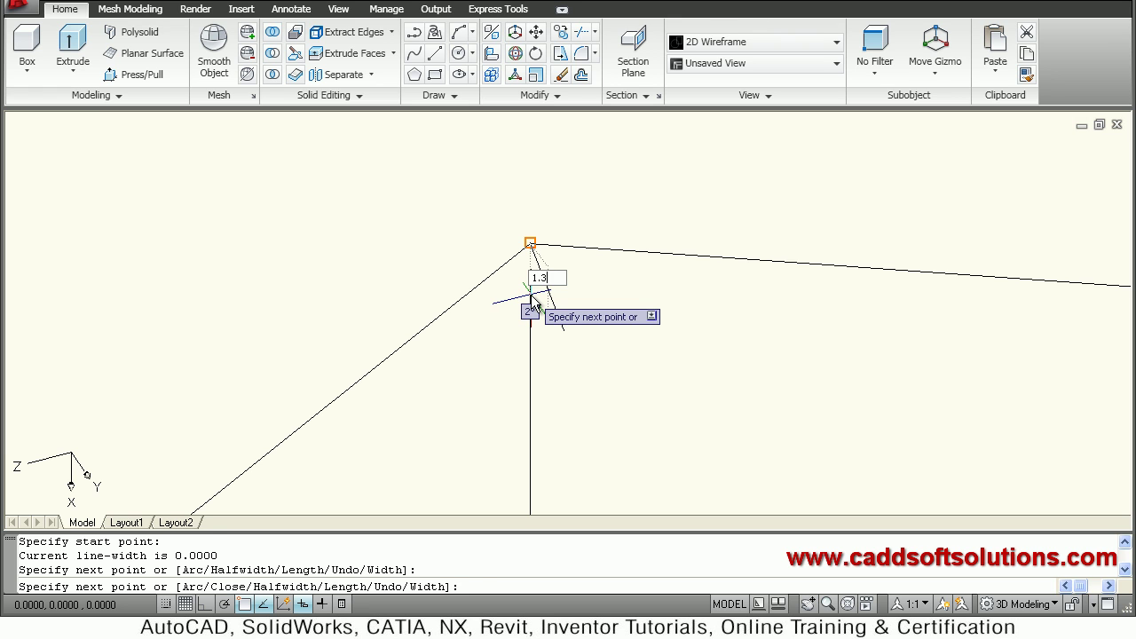
{"action": "key", "text": "Return"}
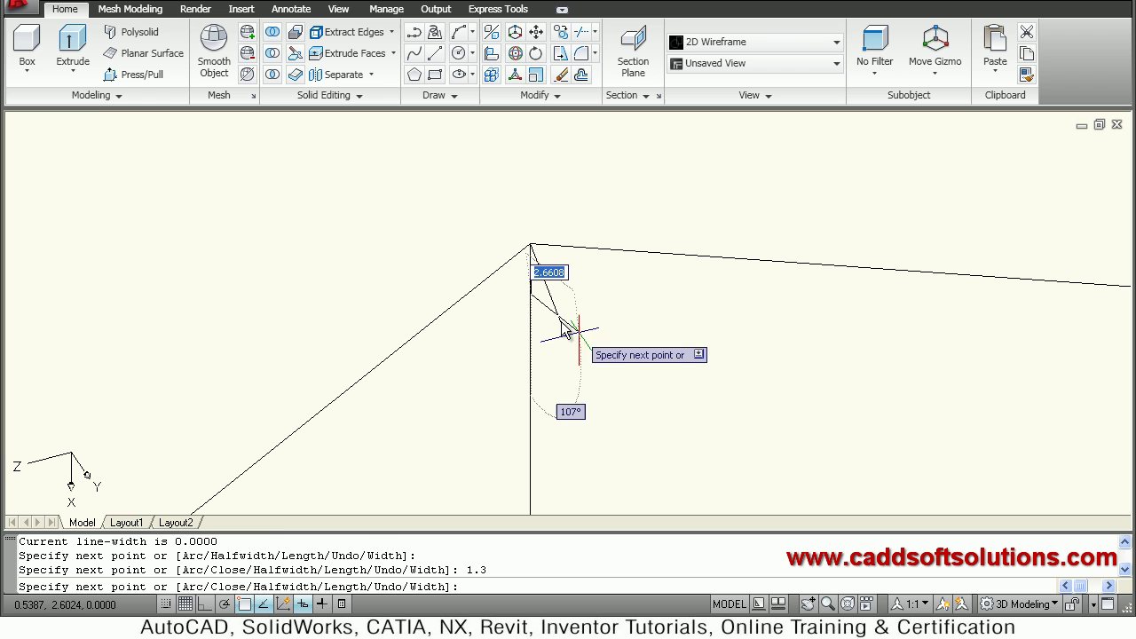
{"action": "left_click", "coordinate": [563, 330]}
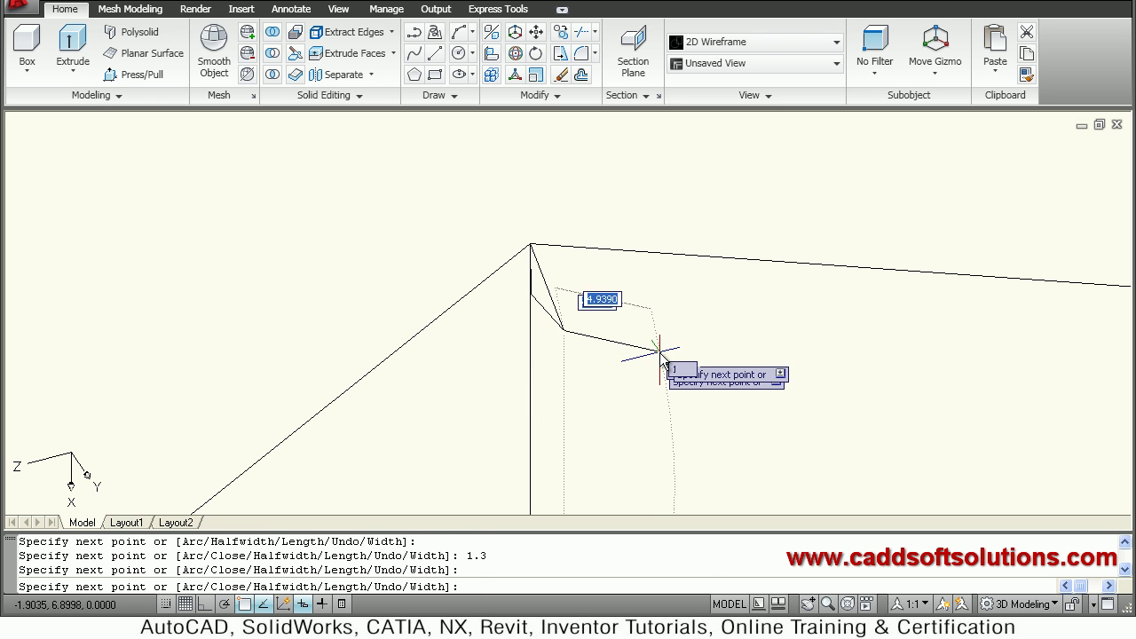
{"action": "key", "text": "Return"}
{"action": "middle_click_drag", "start_coordinate": [679, 371], "coordinate": [701, 357], "text": "shift"}
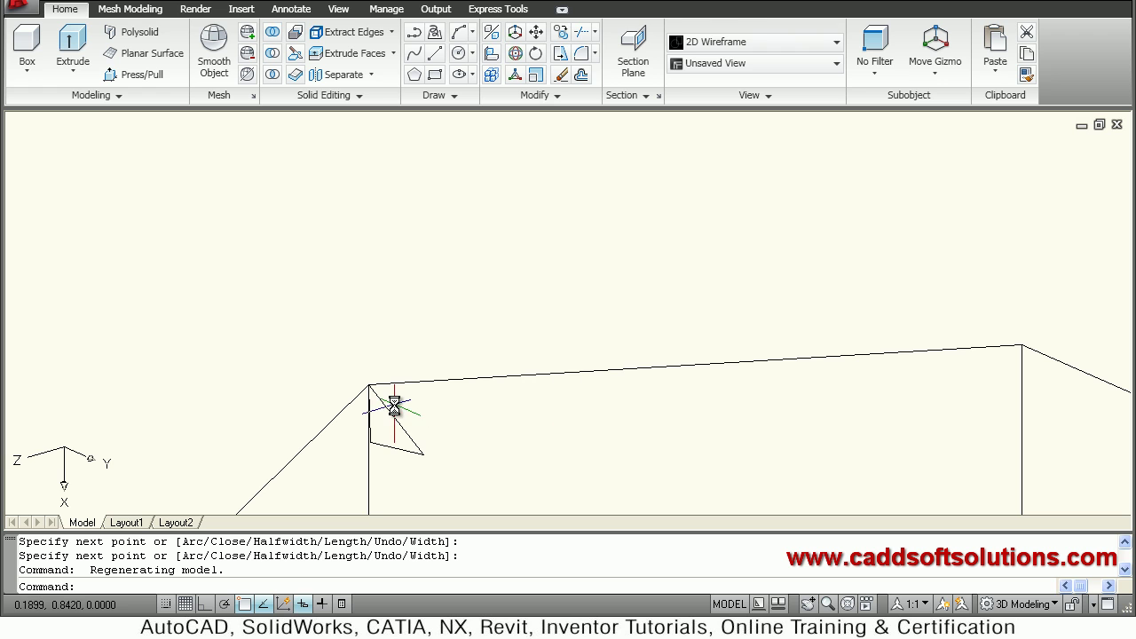
Erase the first triangular corner profile
{"action": "type", "text": "e"}
{"action": "key", "text": "Return"}
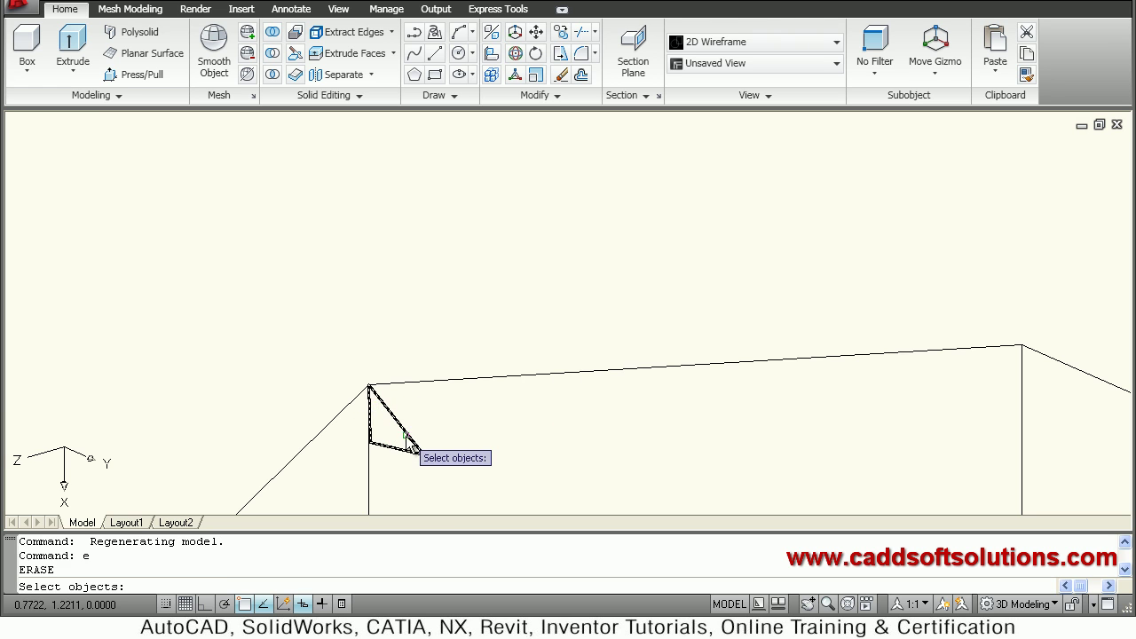
{"action": "left_click", "coordinate": [407, 436]}
{"action": "key", "text": "Return"}
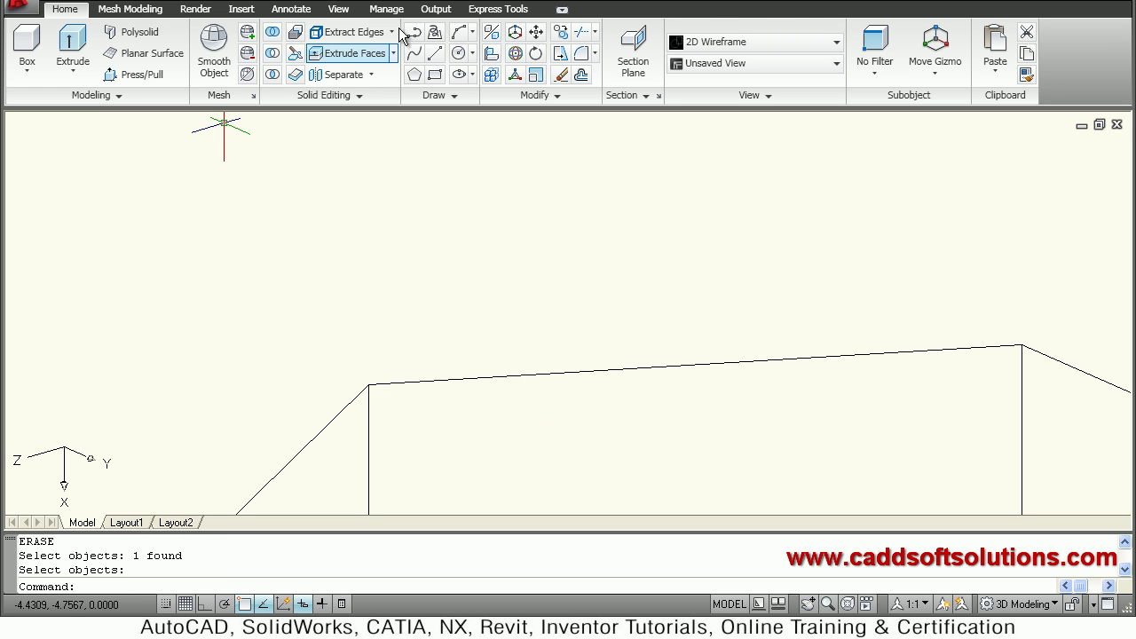
Draw a new triangular polyline at the top corner with a 1-unit leg under Ortho
{"action": "left_click", "coordinate": [413, 53]}
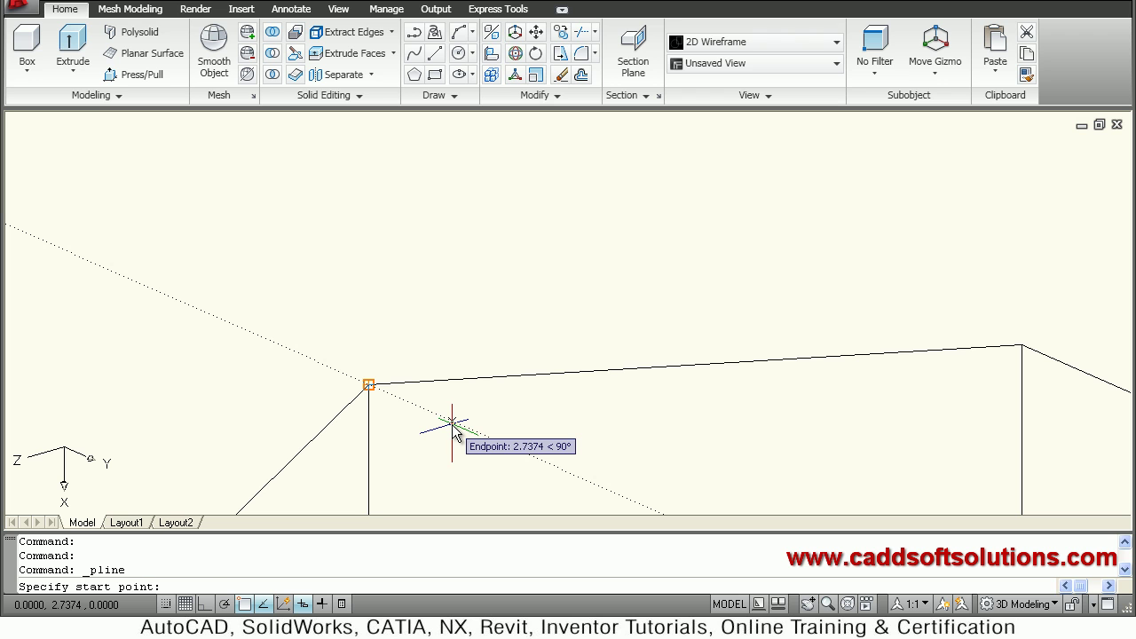
{"action": "left_click", "coordinate": [453, 430]}
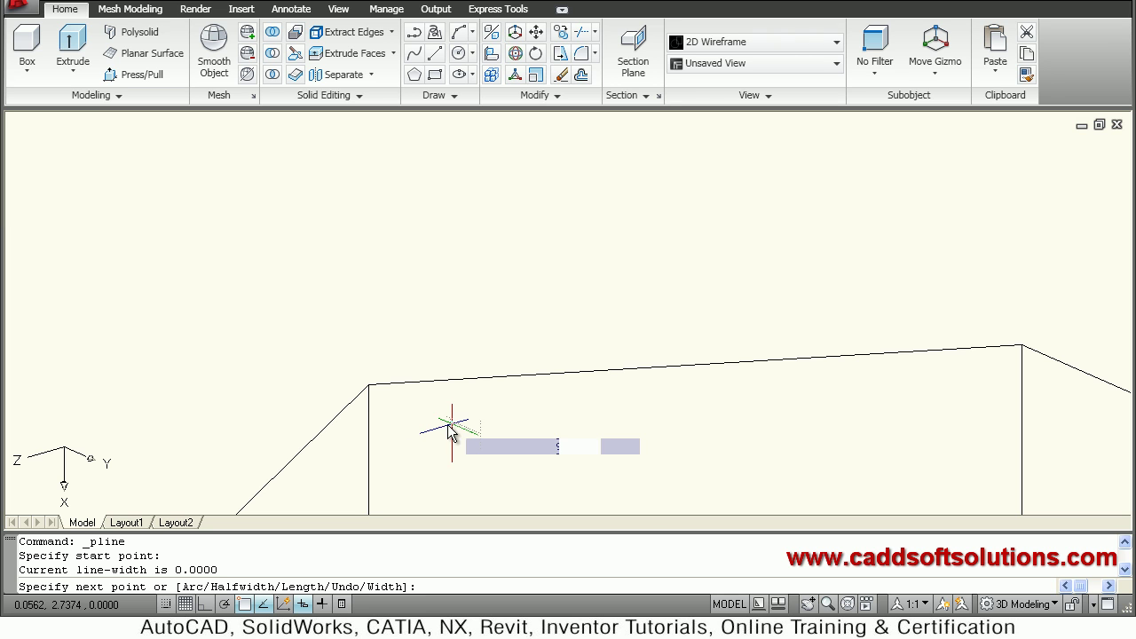
{"action": "left_click", "coordinate": [370, 387]}
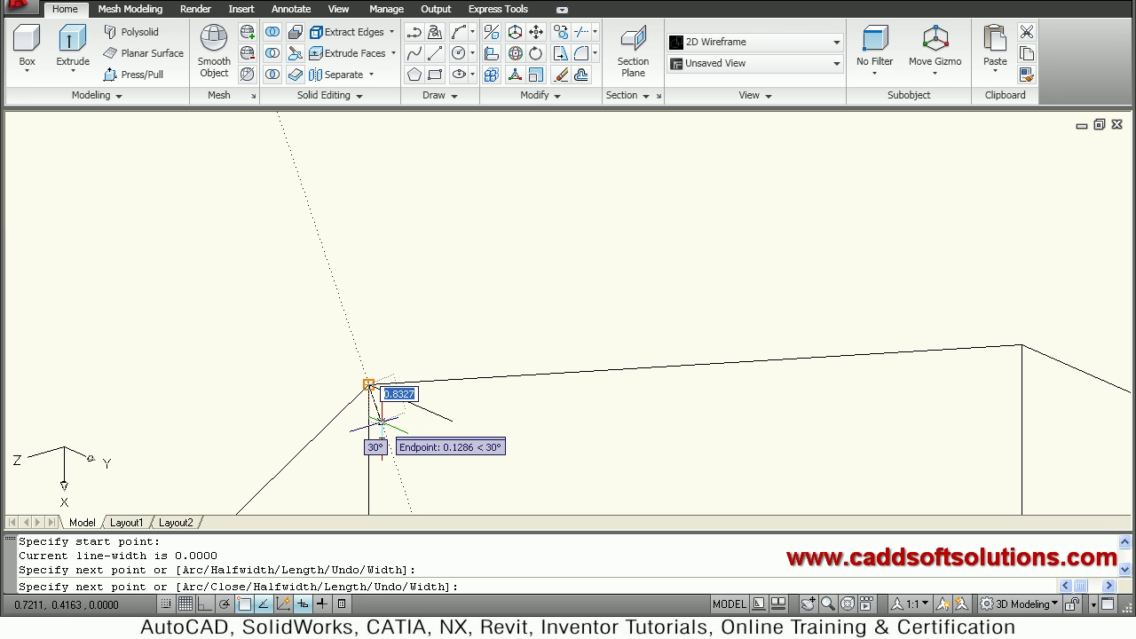
{"action": "key", "text": "F8"}
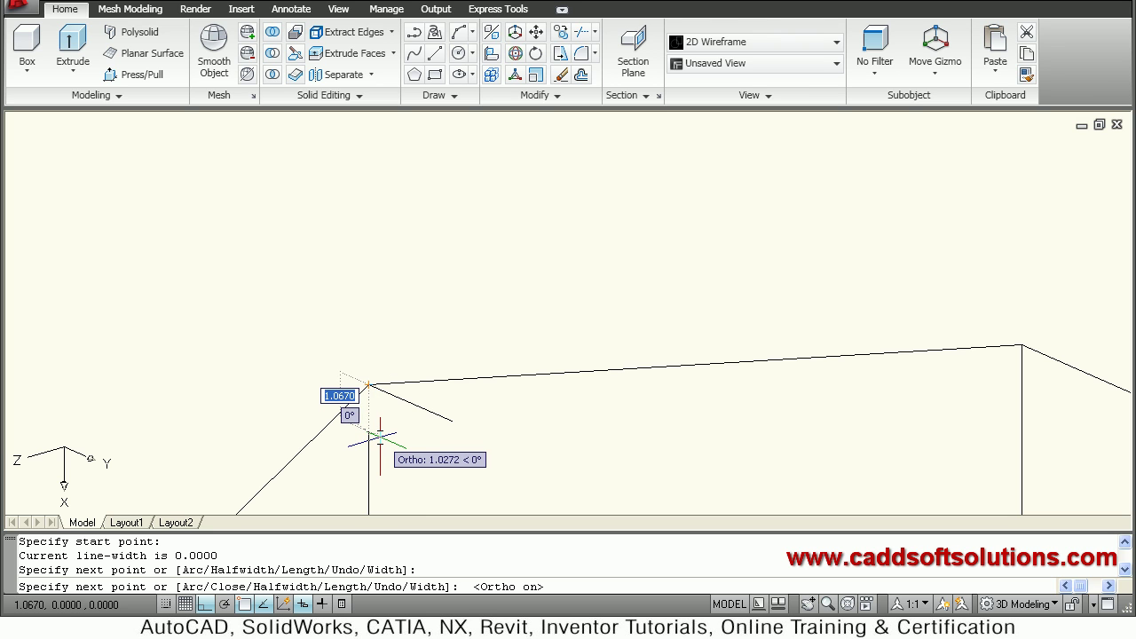
{"action": "type", "text": "1"}
{"action": "key", "text": "Return"}
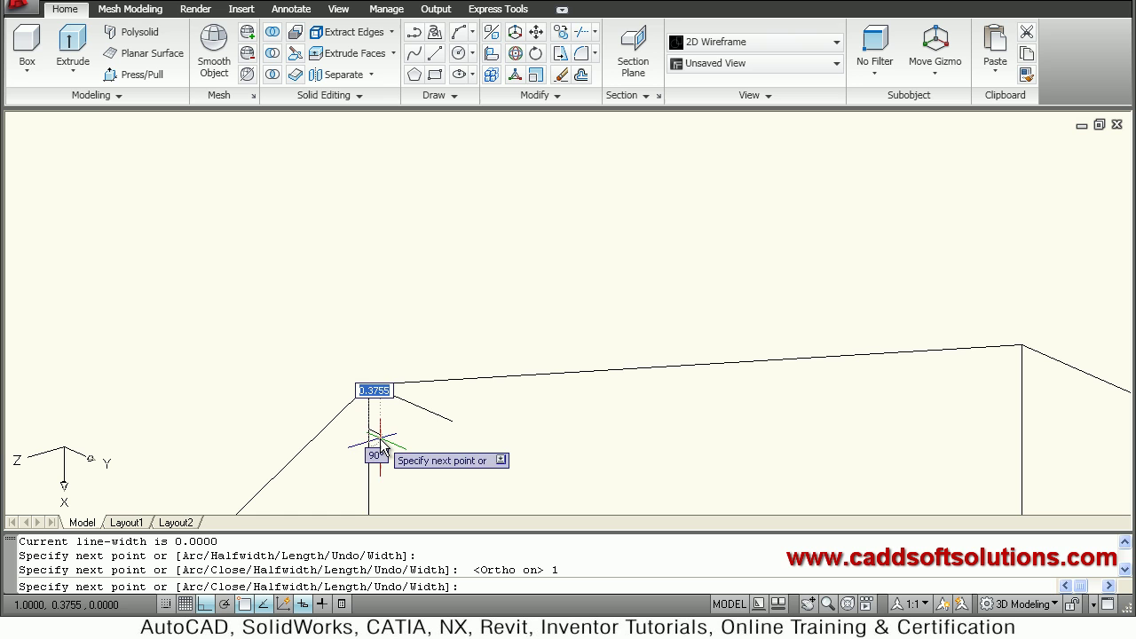
{"action": "left_click", "coordinate": [453, 421]}
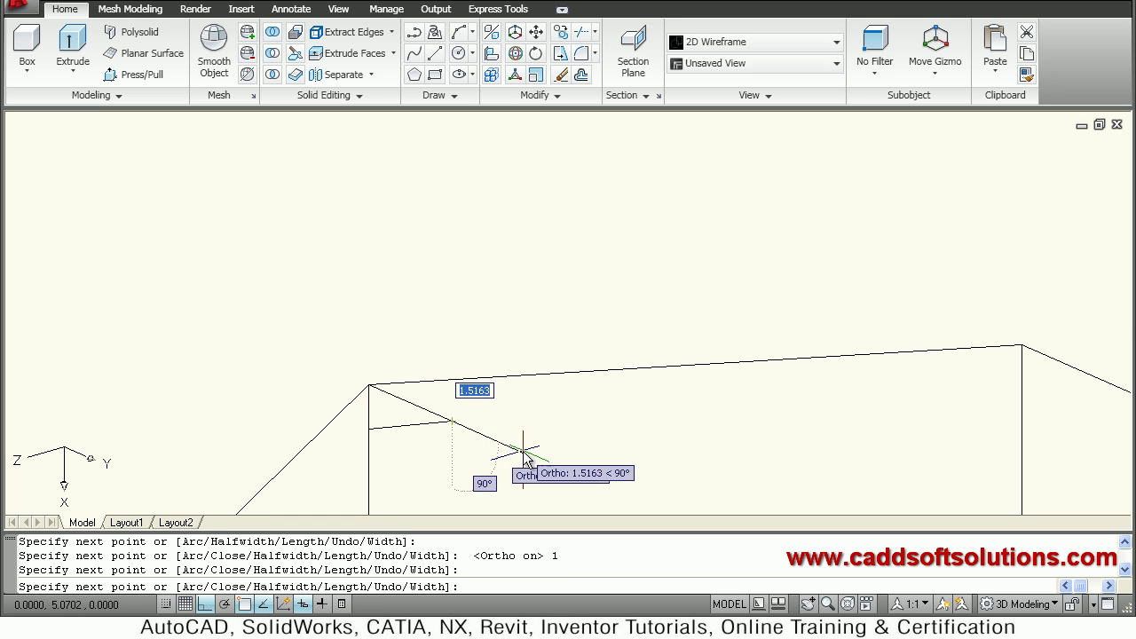
{"action": "scroll", "coordinate": [413, 416], "scroll_direction": "up", "scroll_amount": 3}
{"action": "scroll", "coordinate": [456, 415], "scroll_direction": "up", "scroll_amount": 2}
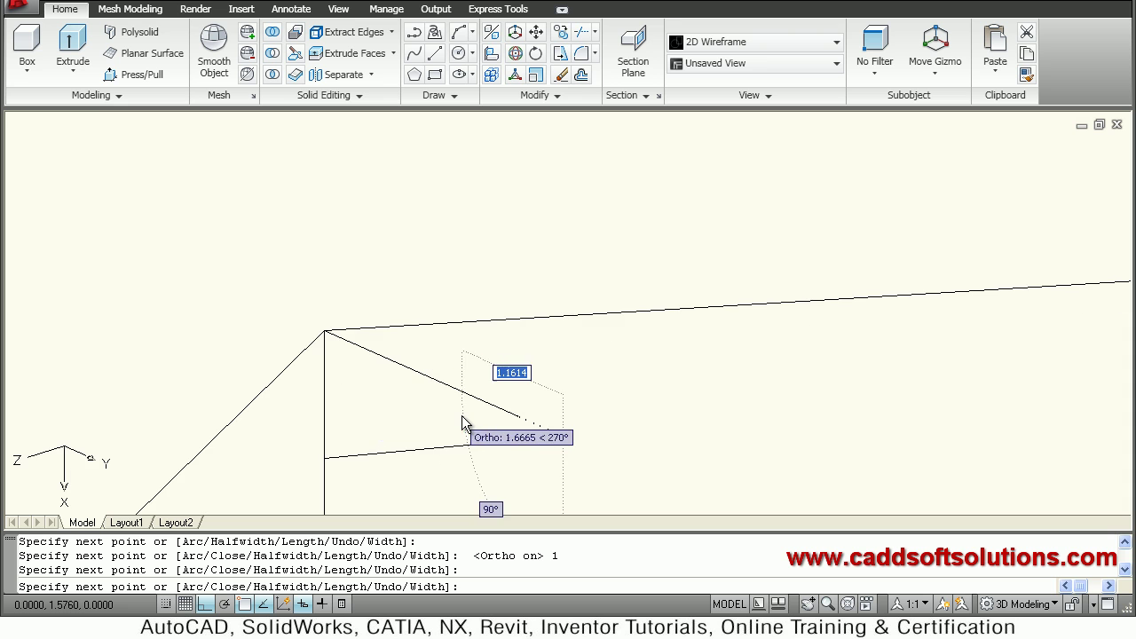
{"action": "key", "text": "Return"}
{"action": "scroll", "coordinate": [544, 306], "scroll_direction": "down", "scroll_amount": 4}
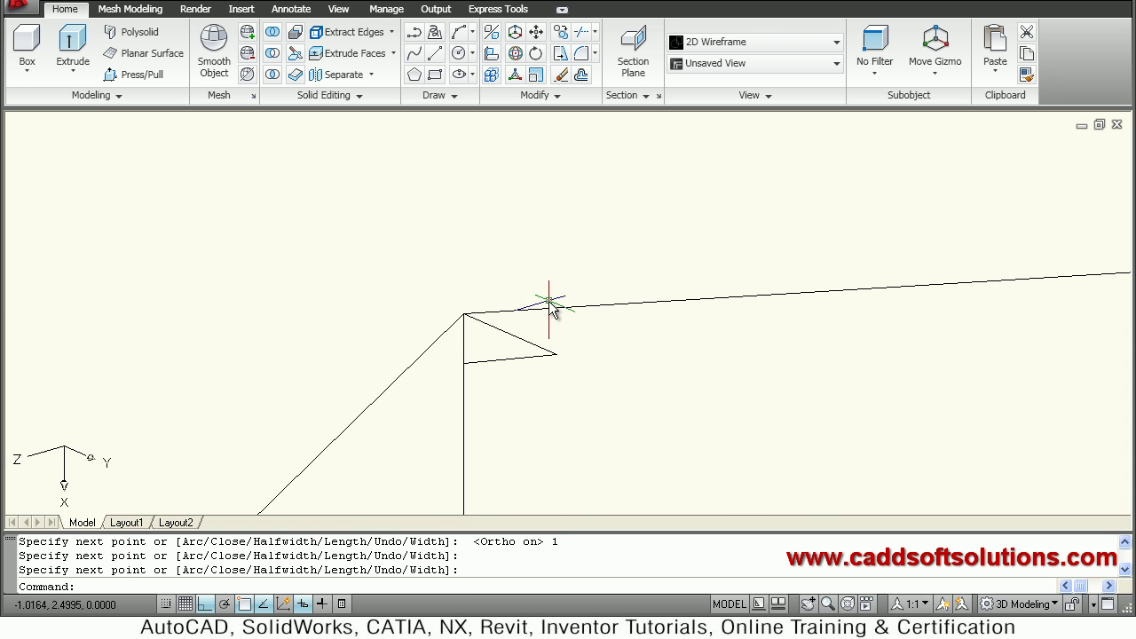
Draw two construction lines across the prism's top face between opposite edge points
{"action": "middle_click_drag", "start_coordinate": [671, 427], "coordinate": [512, 269]}
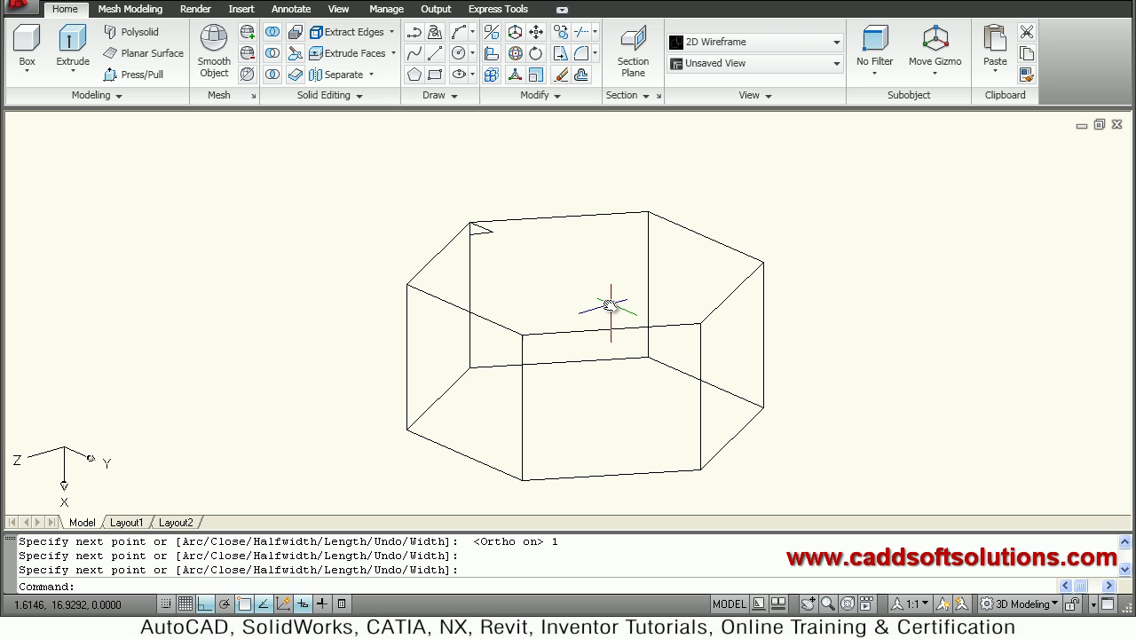
{"action": "type", "text": "l"}
{"action": "key", "text": "Return"}
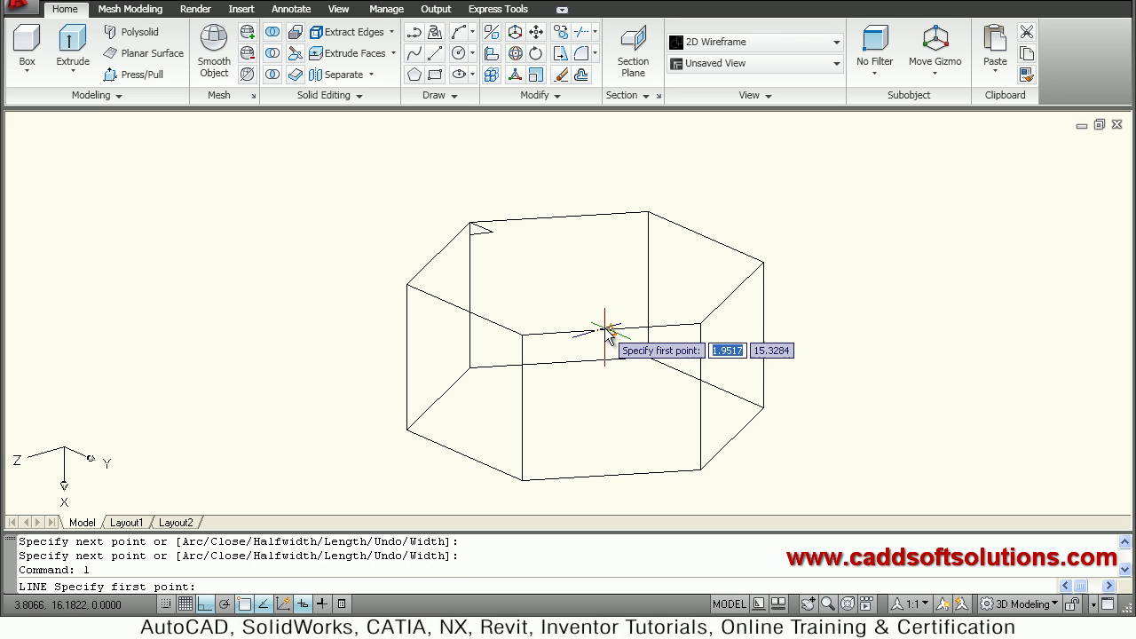
{"action": "left_click", "coordinate": [610, 330]}
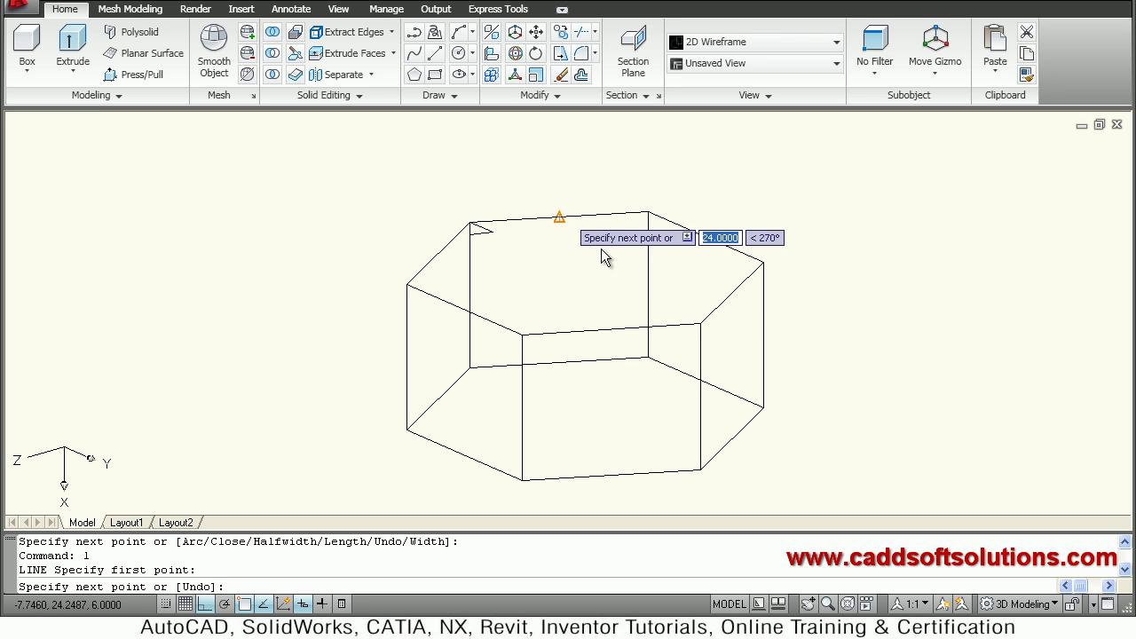
{"action": "left_click", "coordinate": [602, 259]}
{"action": "key", "text": "Return"}
{"action": "key", "text": "Return"}
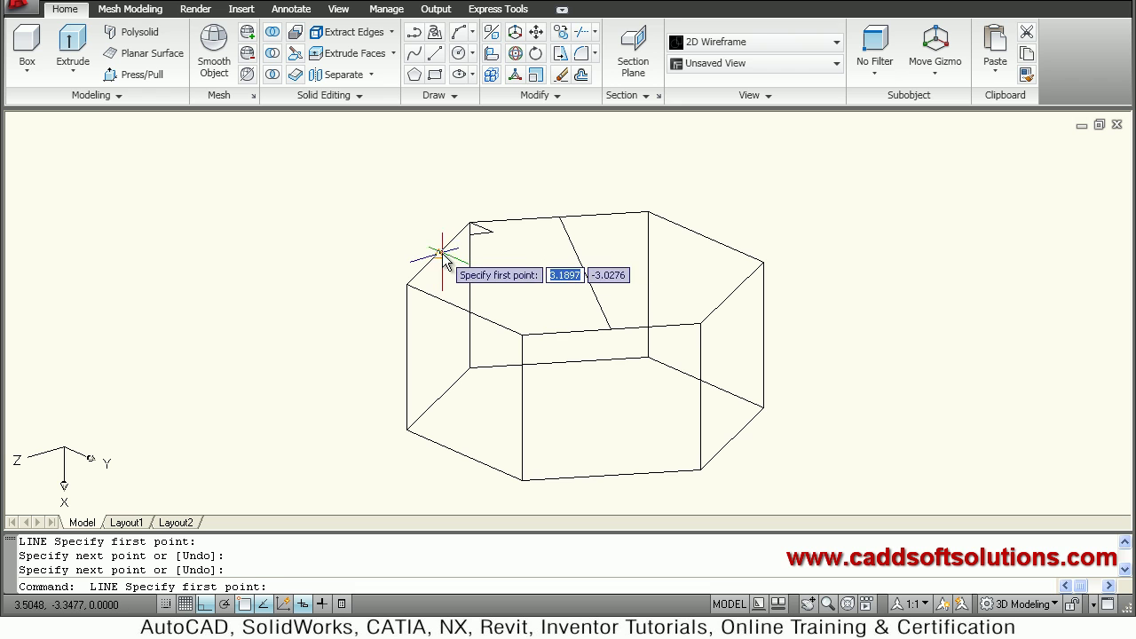
{"action": "left_click", "coordinate": [439, 255]}
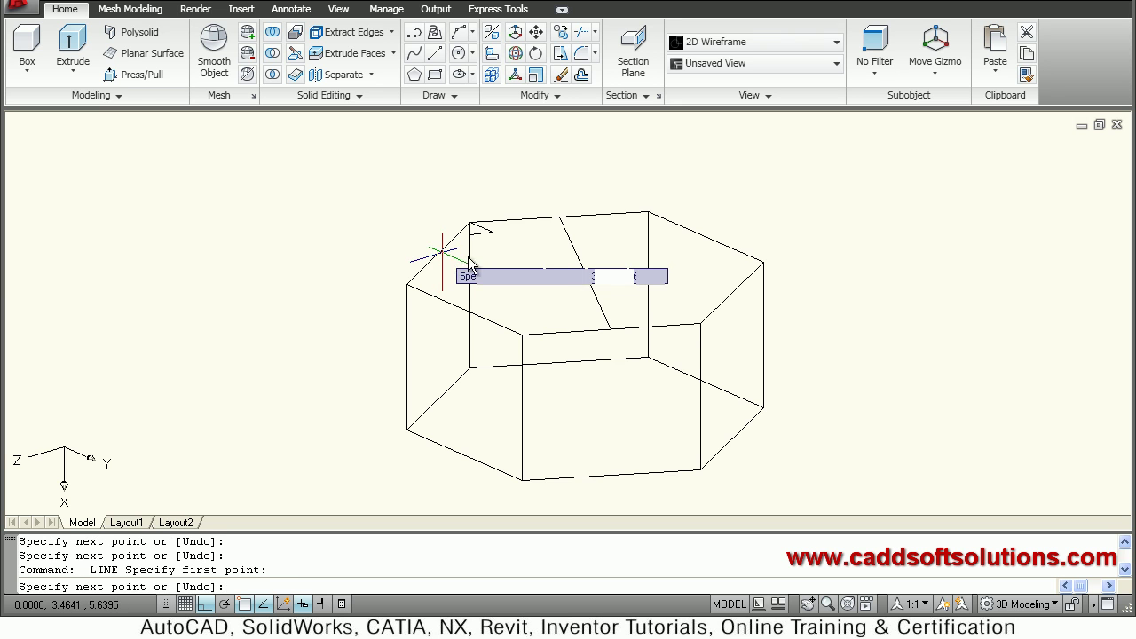
{"action": "left_click", "coordinate": [728, 294]}
{"action": "key", "text": "Return"}
{"action": "key", "text": "Return"}
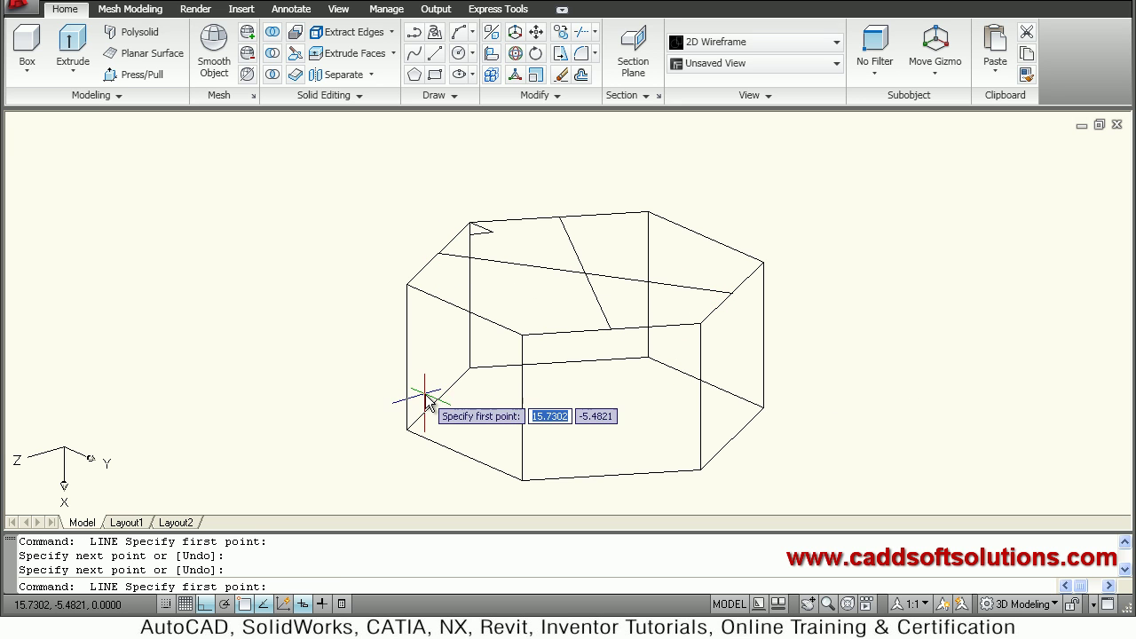
Draw construction lines across the bottom face joining opposite edge midpoints, with Ortho off
{"action": "left_click", "coordinate": [437, 399]}
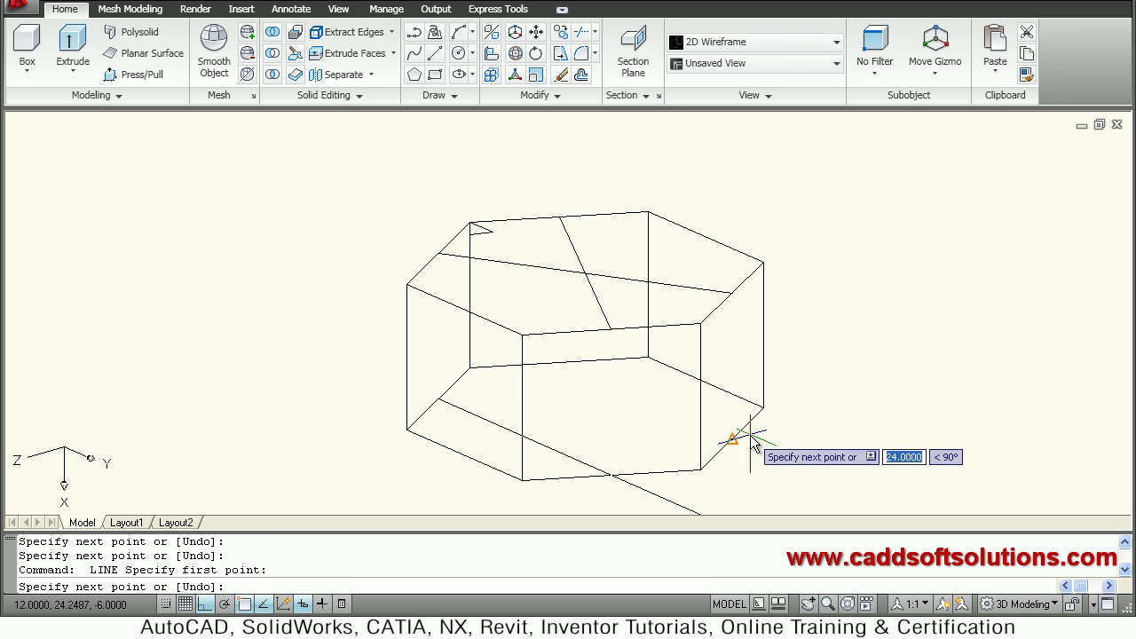
{"action": "left_click", "coordinate": [736, 429]}
{"action": "key", "text": "Return"}
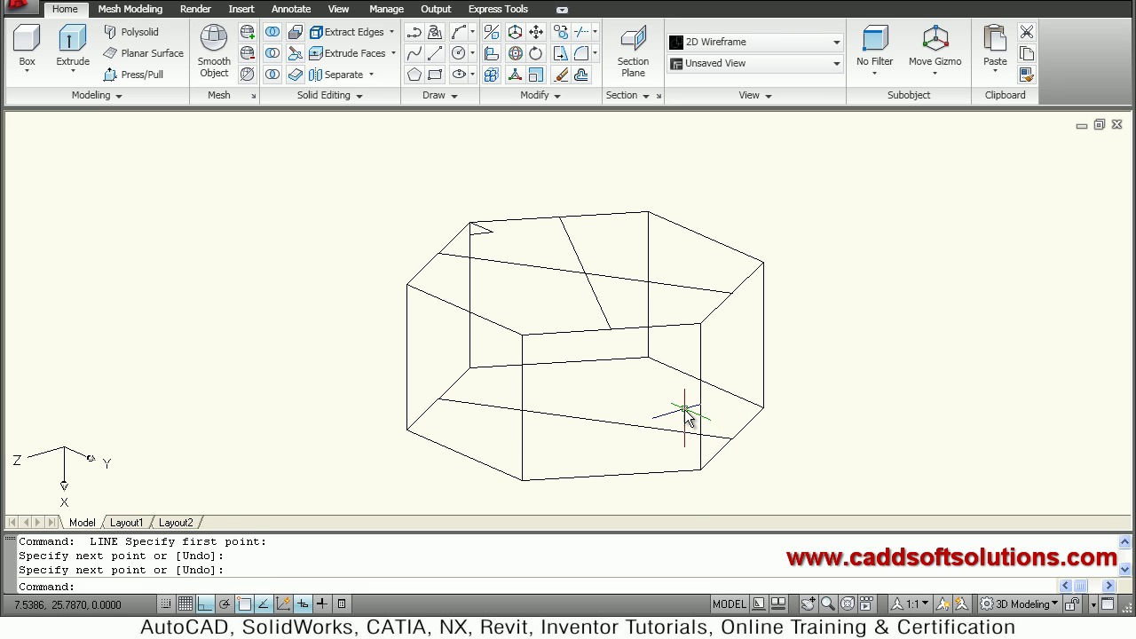
{"action": "key", "text": "F8"}
{"action": "key", "text": "Return"}
{"action": "left_click", "coordinate": [560, 362]}
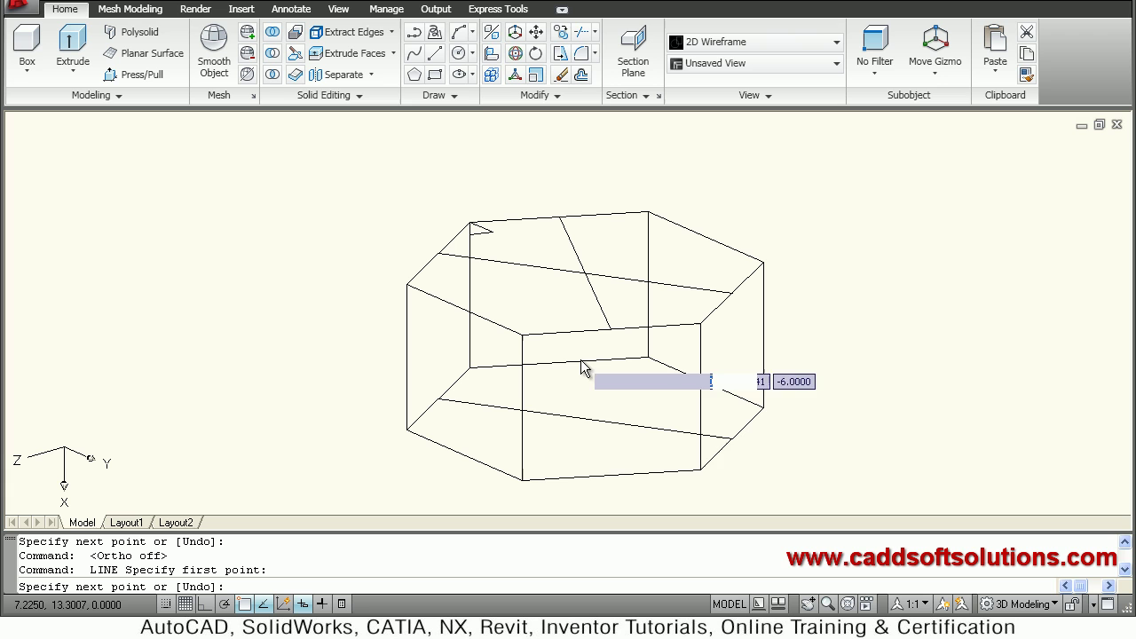
{"action": "left_click", "coordinate": [596, 479]}
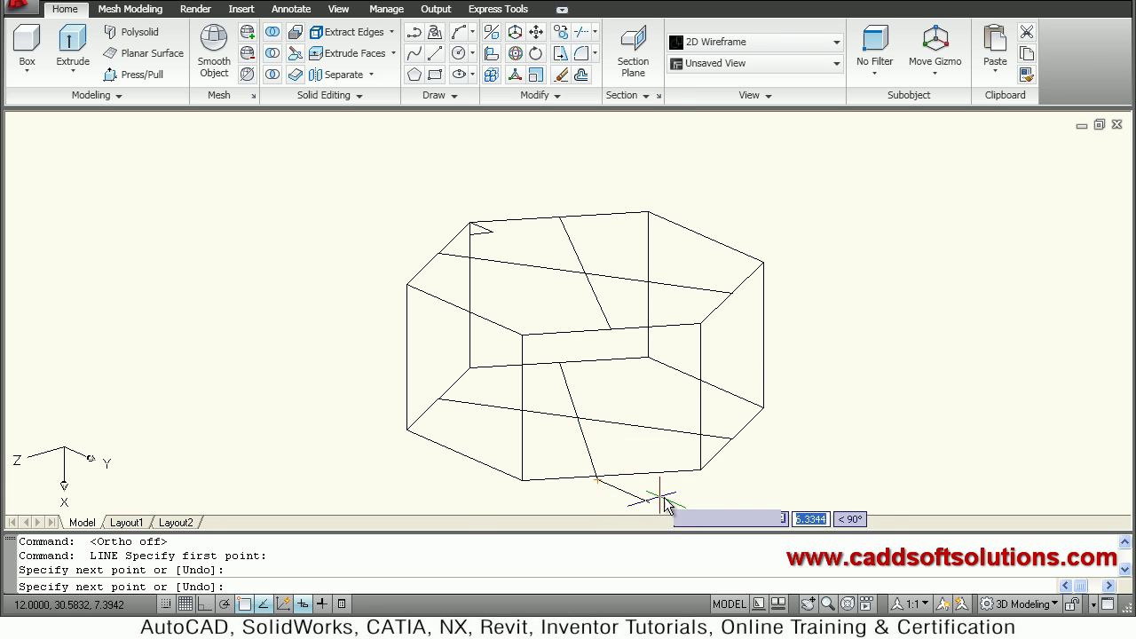
{"action": "type", "text": "u"}
{"action": "key", "text": "Return"}
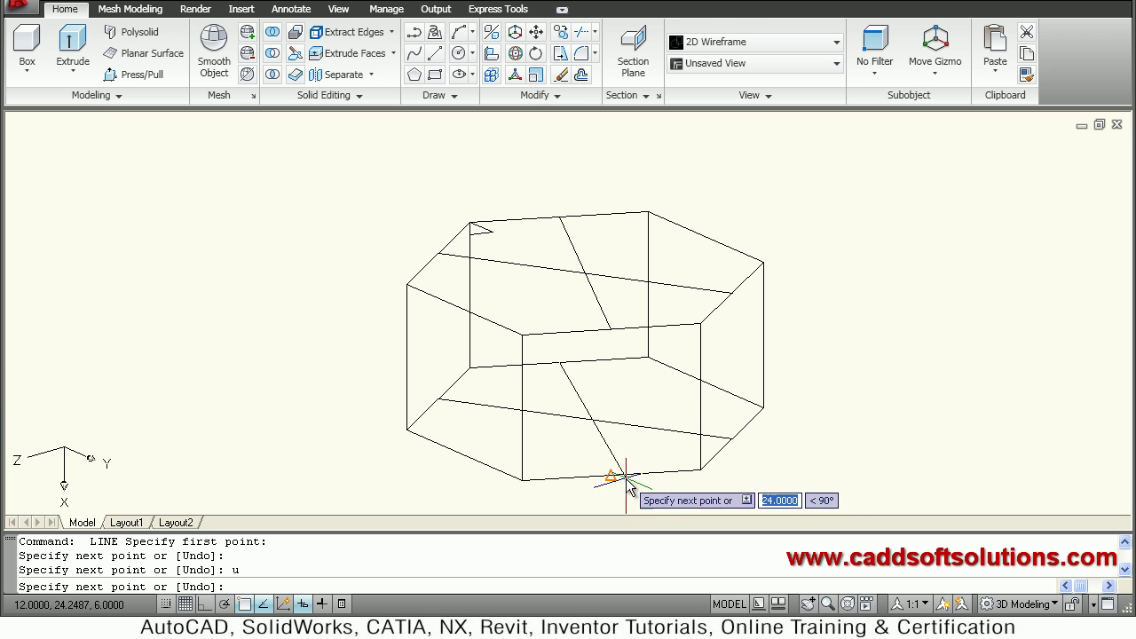
{"action": "left_click", "coordinate": [632, 477]}
{"action": "key", "text": "Return"}
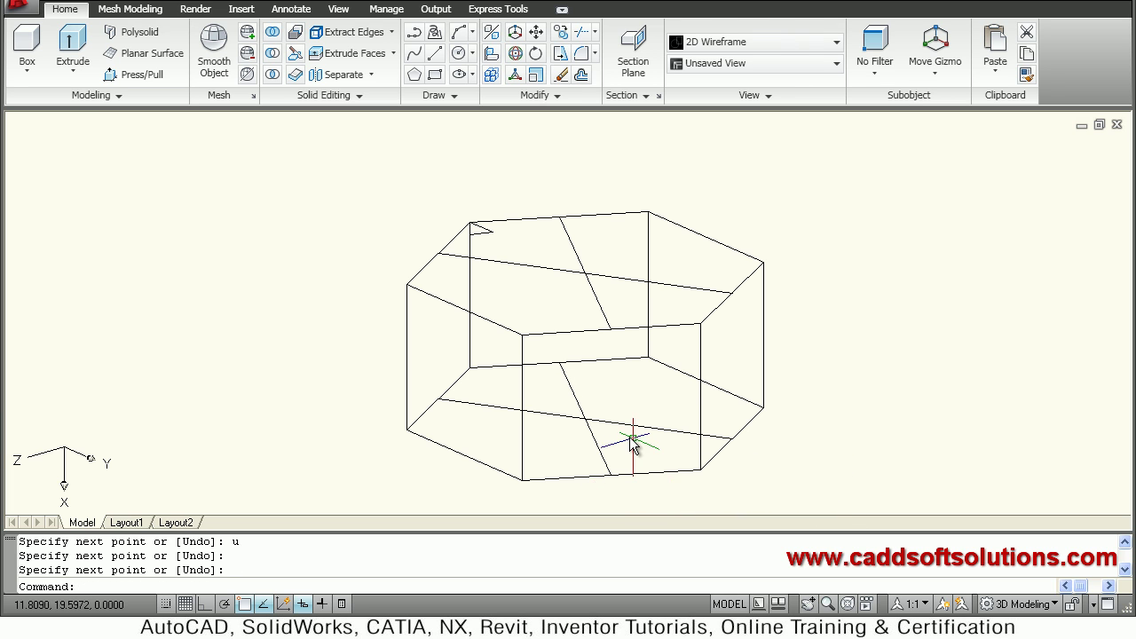
{"action": "type", "text": "l"}
{"action": "key", "text": "Return"}
Draw the vertical centre line through the prism between the construction-line intersections
{"action": "left_click", "coordinate": [590, 424]}
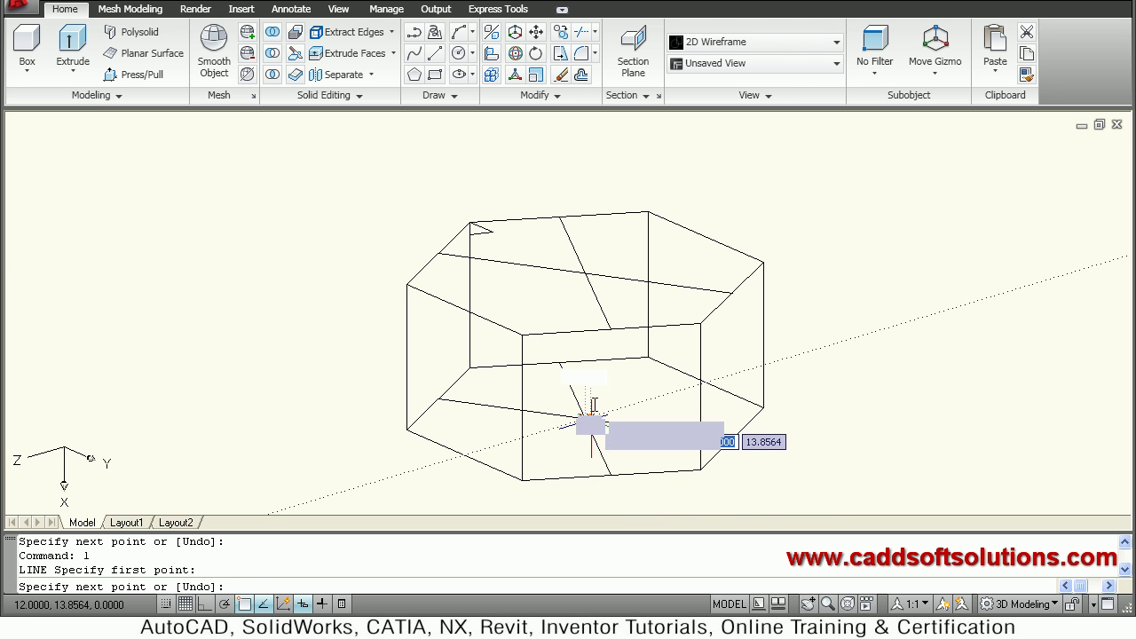
{"action": "left_click", "coordinate": [586, 273]}
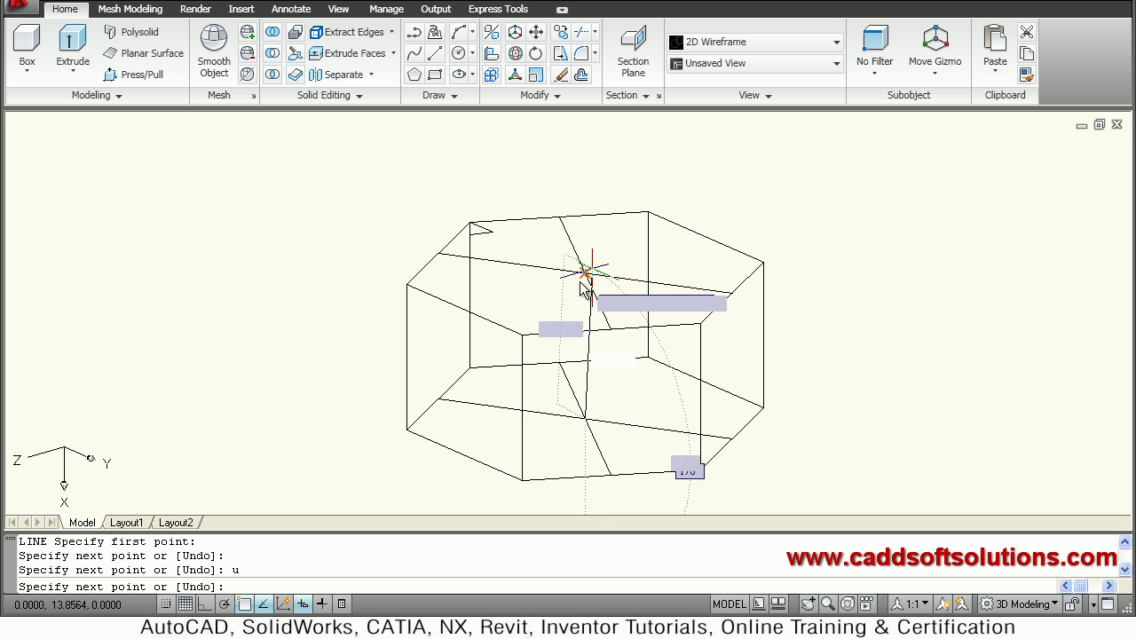
{"action": "scroll", "coordinate": [585, 280], "scroll_direction": "up", "scroll_amount": 2}
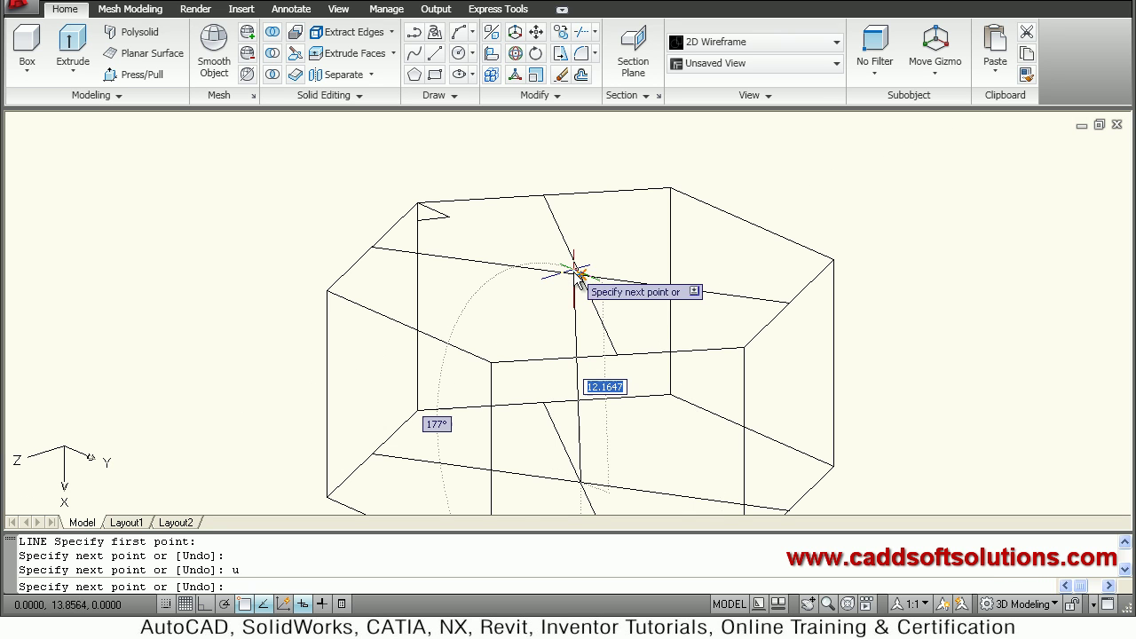
{"action": "left_click", "coordinate": [581, 276]}
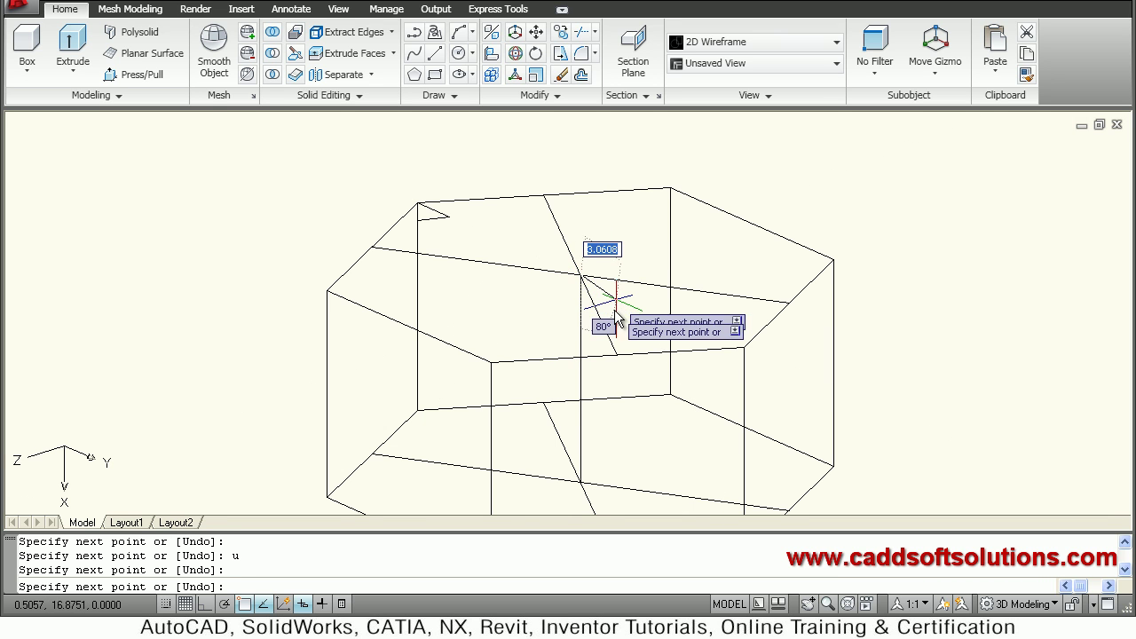
{"action": "key", "text": "Return"}
{"action": "scroll", "coordinate": [600, 270], "scroll_direction": "down", "scroll_amount": 2}
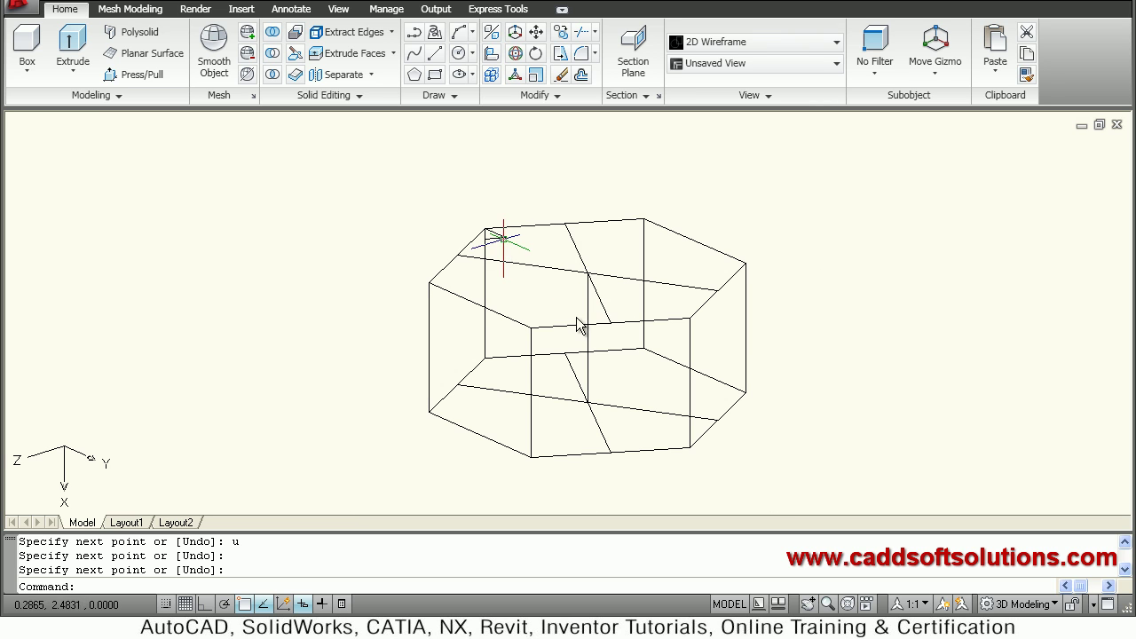
Erase the four diagonal construction lines, keeping only the vertical centre line
{"action": "type", "text": "e"}
{"action": "key", "text": "Return"}
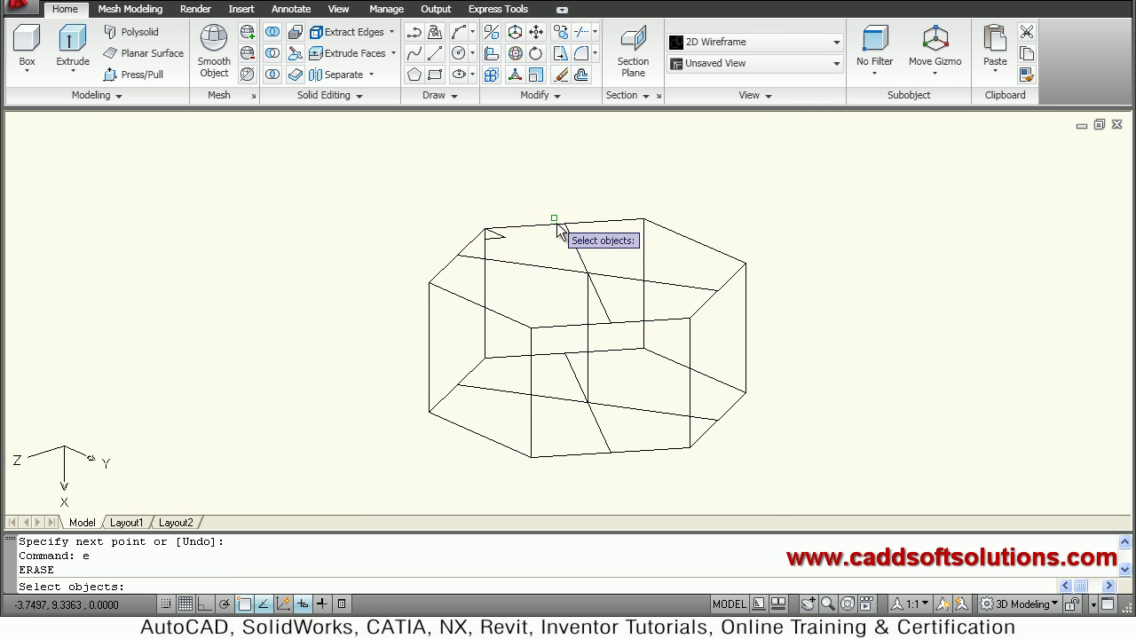
{"action": "left_click", "coordinate": [569, 271]}
{"action": "left_click", "coordinate": [552, 283]}
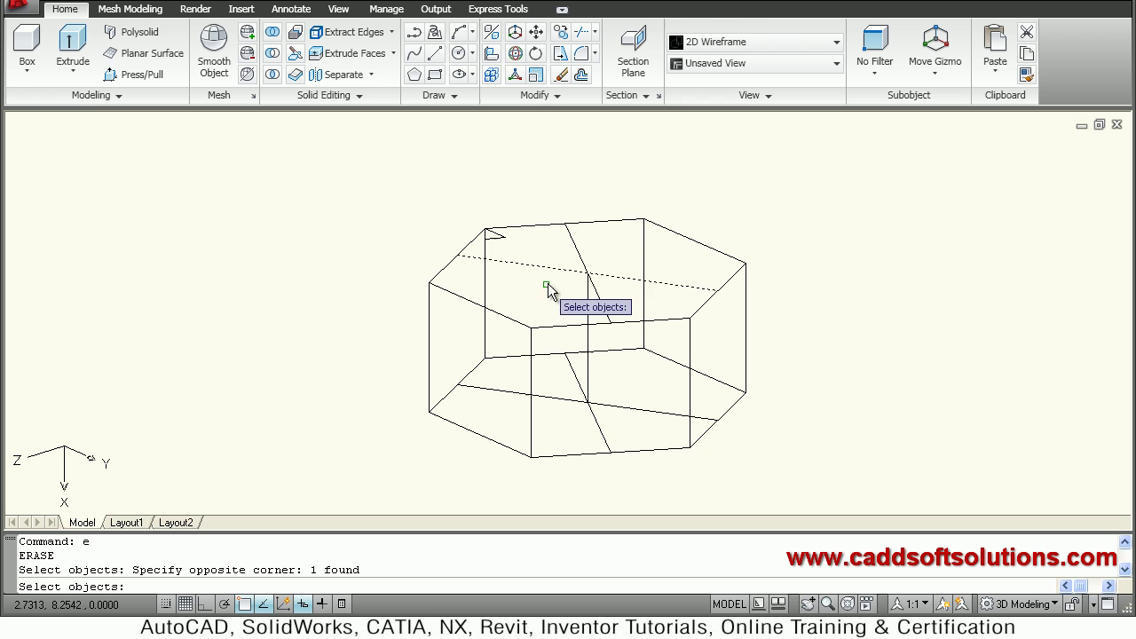
{"action": "left_click", "coordinate": [577, 251]}
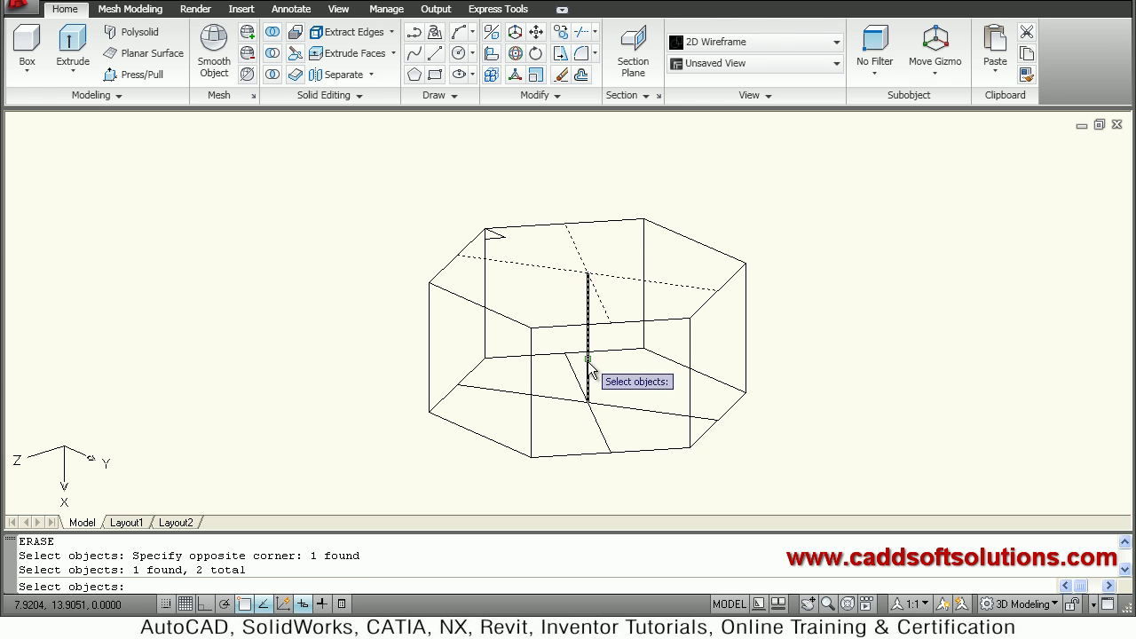
{"action": "left_click", "coordinate": [590, 406]}
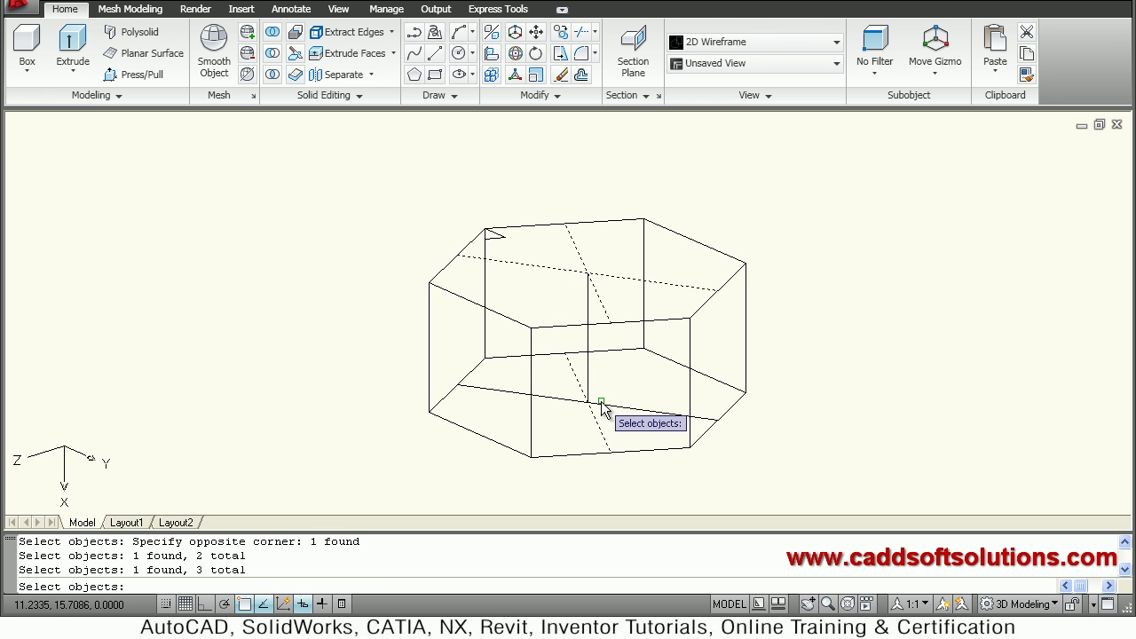
{"action": "left_click", "coordinate": [590, 401]}
{"action": "key", "text": "Return"}
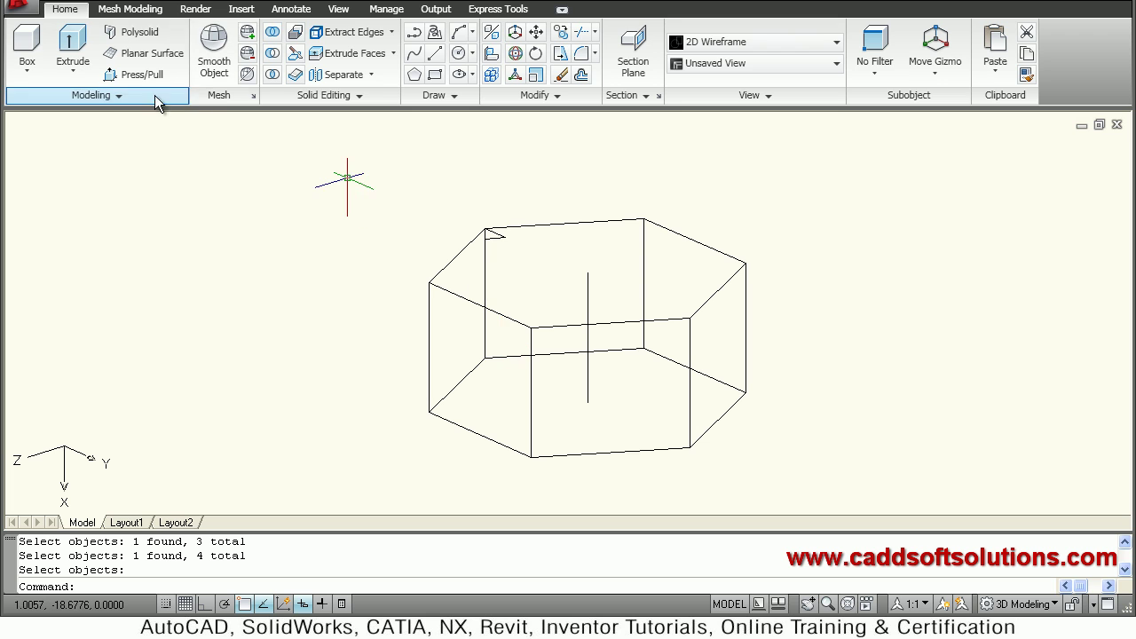
Revolve the flag profile 360° about the vertical centre line into a ring solid
{"action": "left_click", "coordinate": [66, 74]}
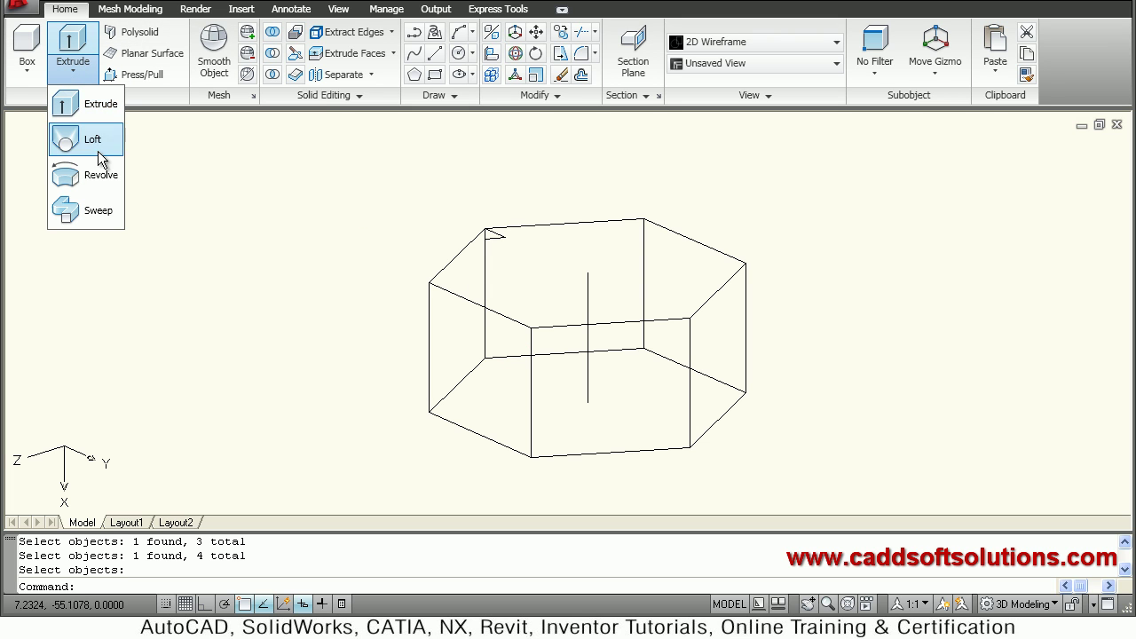
{"action": "left_click", "coordinate": [99, 174]}
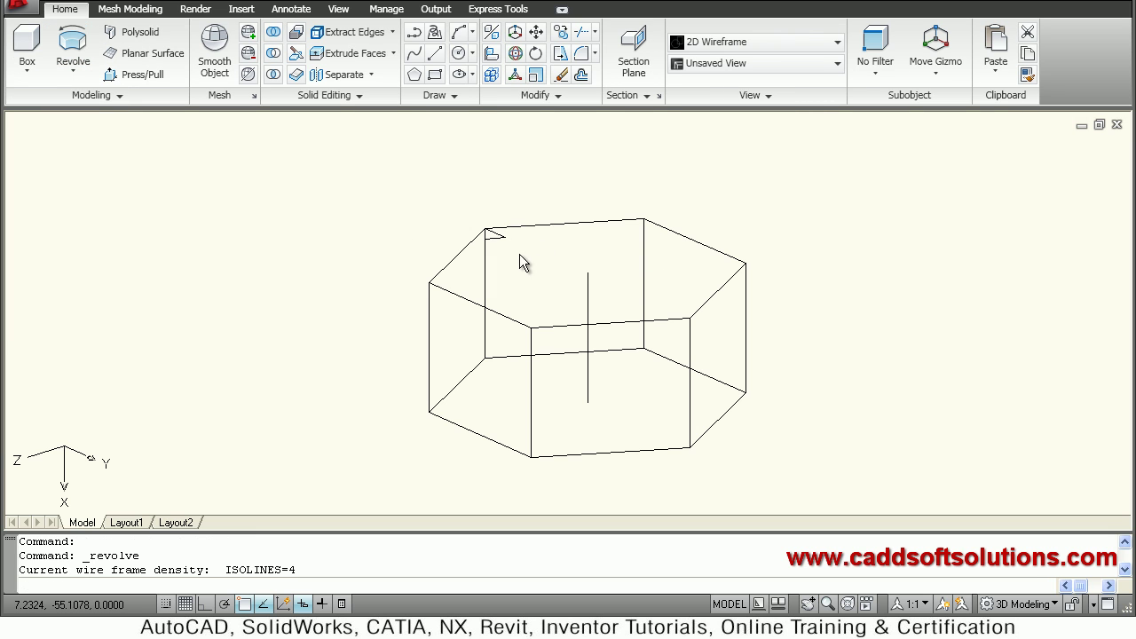
{"action": "left_click", "coordinate": [490, 232]}
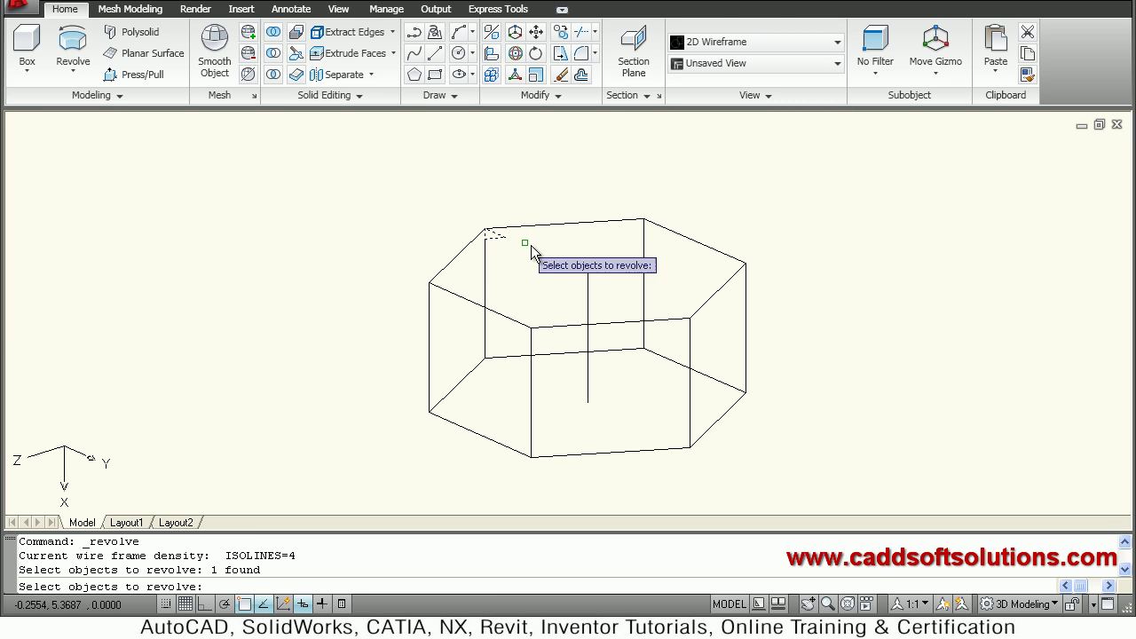
{"action": "key", "text": "Return"}
{"action": "left_click", "coordinate": [588, 273]}
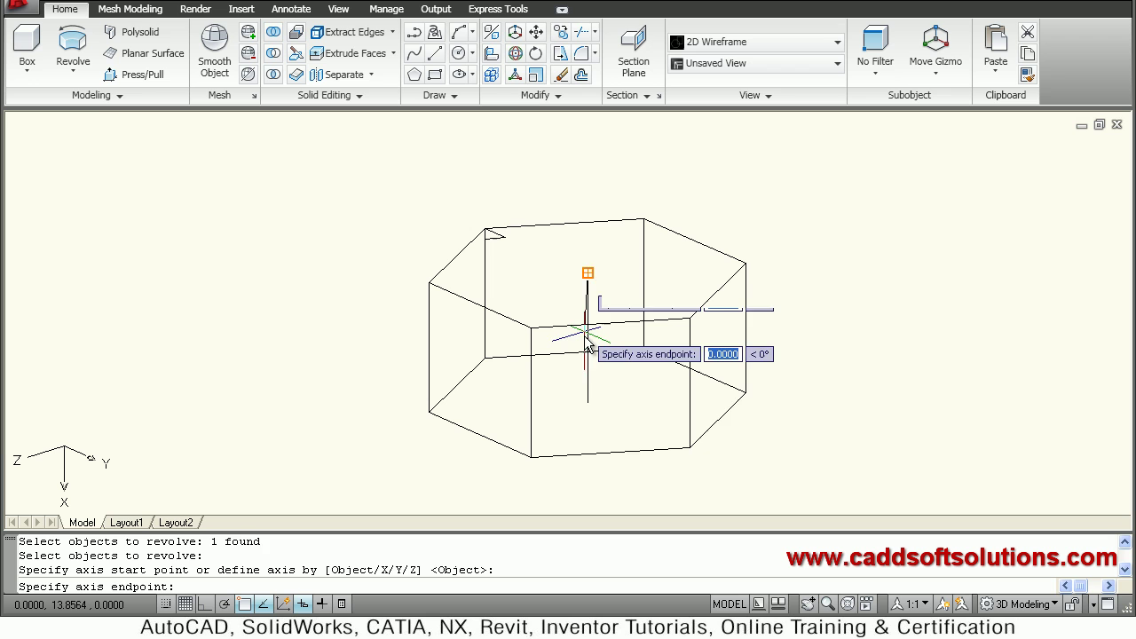
{"action": "left_click", "coordinate": [588, 402]}
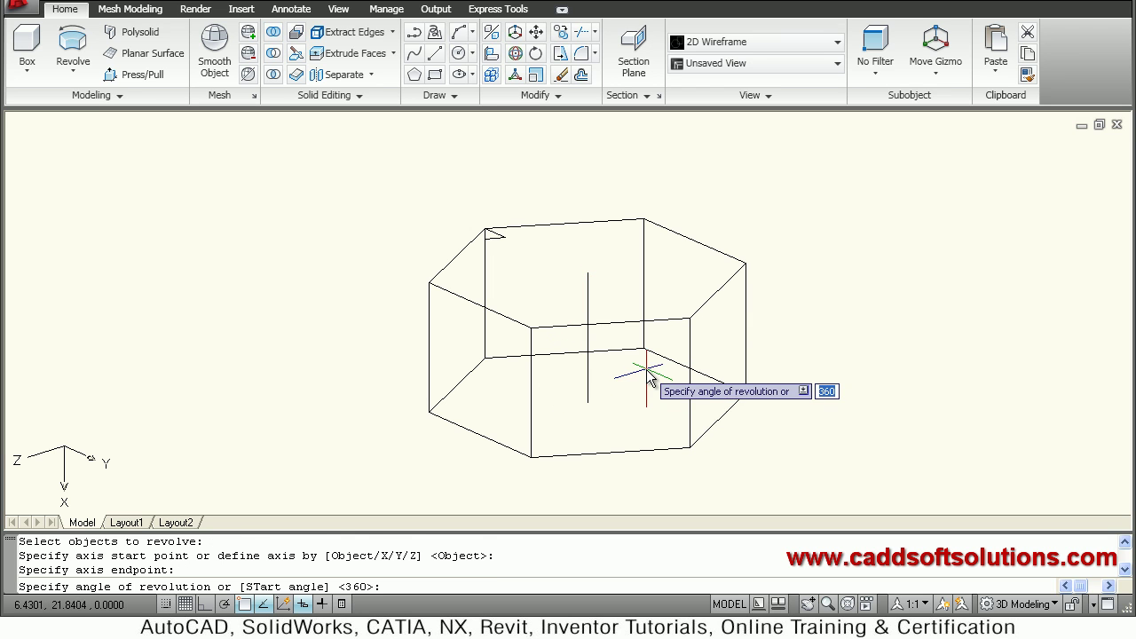
{"action": "key", "text": "Return"}
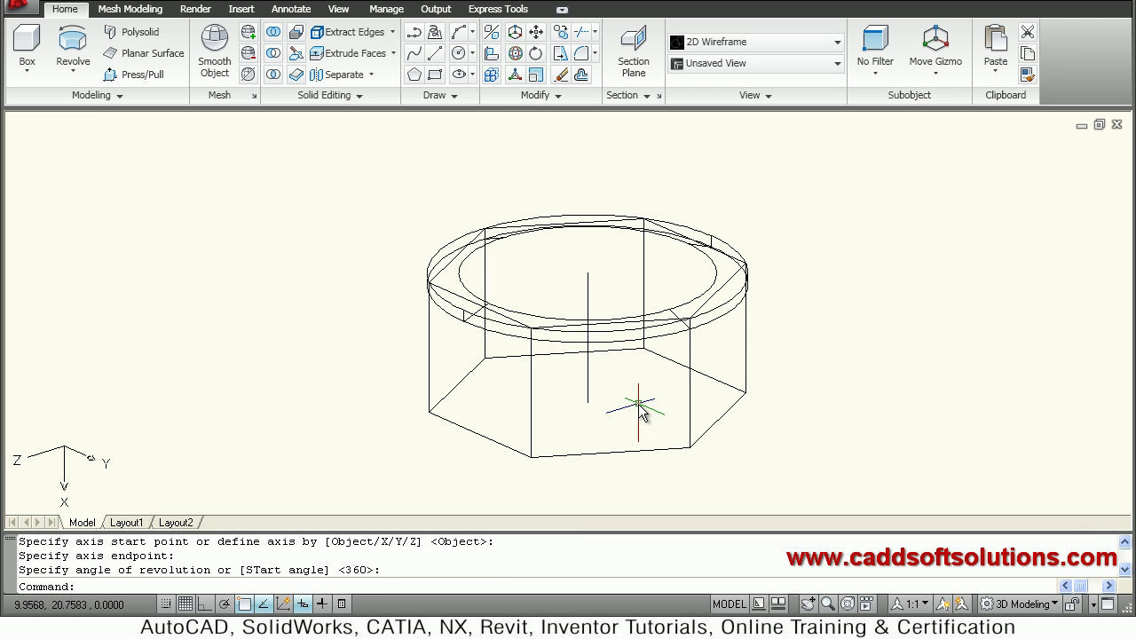
{"action": "middle_click_drag", "start_coordinate": [663, 371], "coordinate": [627, 317], "text": "shift"}
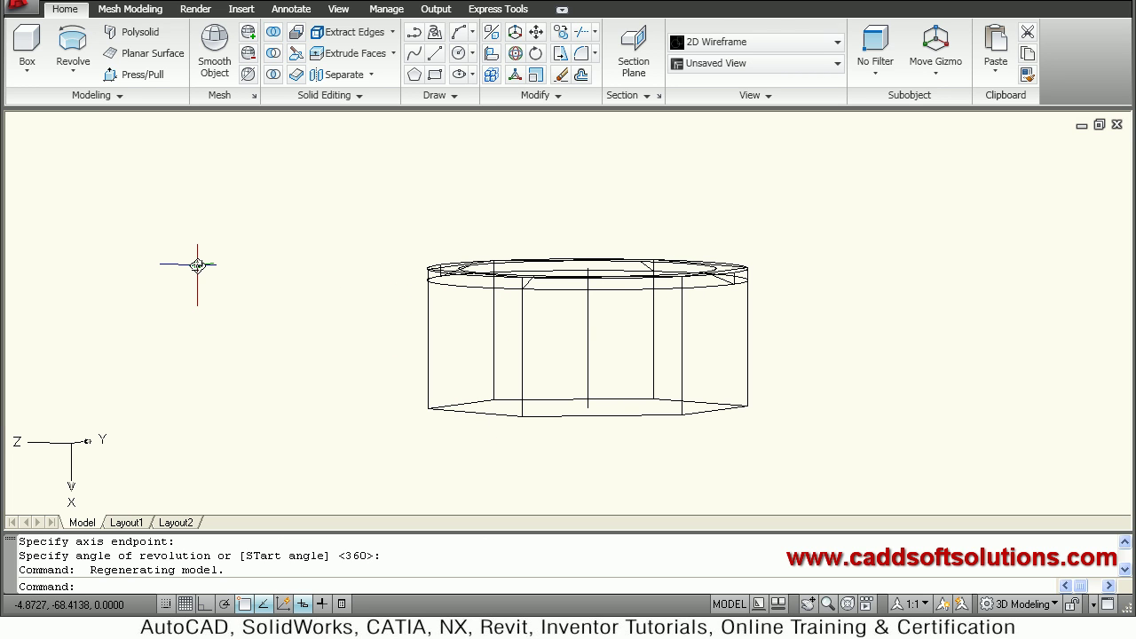
Mirror the top chamfer ring with MIRROR3D across a three-point mid-height plane, keeping the original
{"action": "type", "text": "irror3d"}
{"action": "key", "text": "Return"}
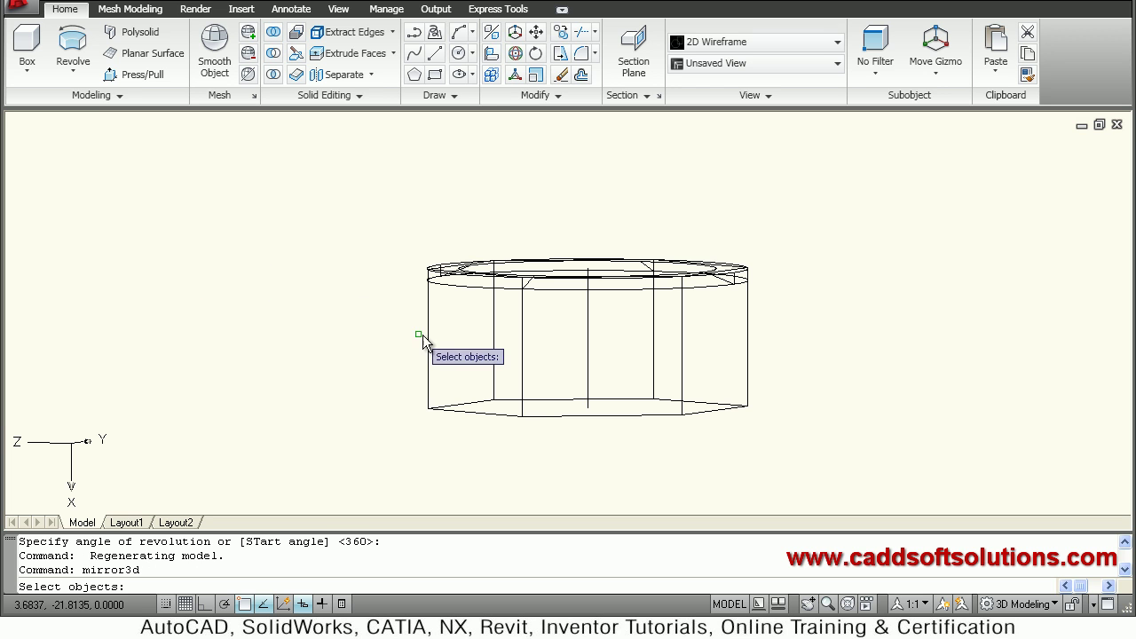
{"action": "left_click", "coordinate": [465, 289]}
{"action": "key", "text": "Return"}
{"action": "right_click", "coordinate": [290, 206]}
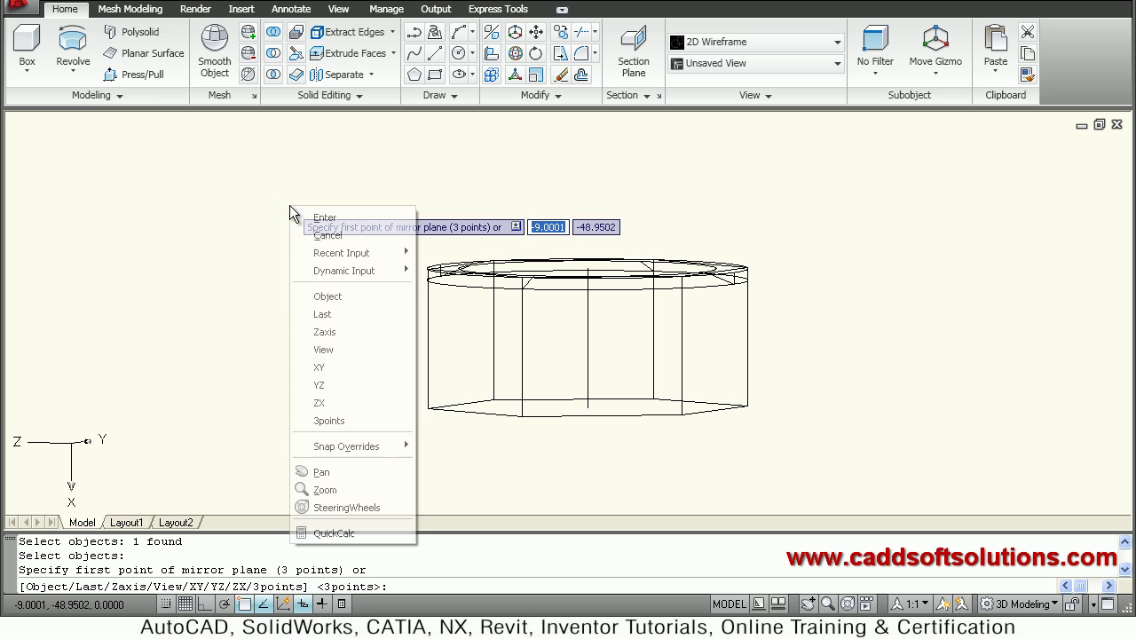
{"action": "left_click", "coordinate": [321, 422]}
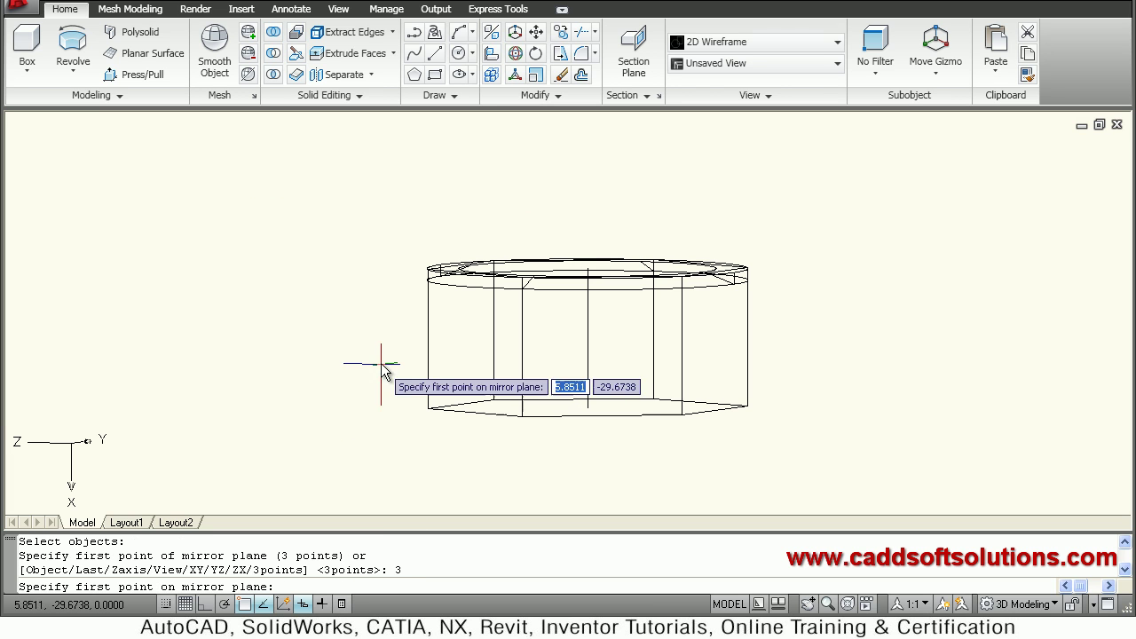
{"action": "left_click", "coordinate": [427, 340]}
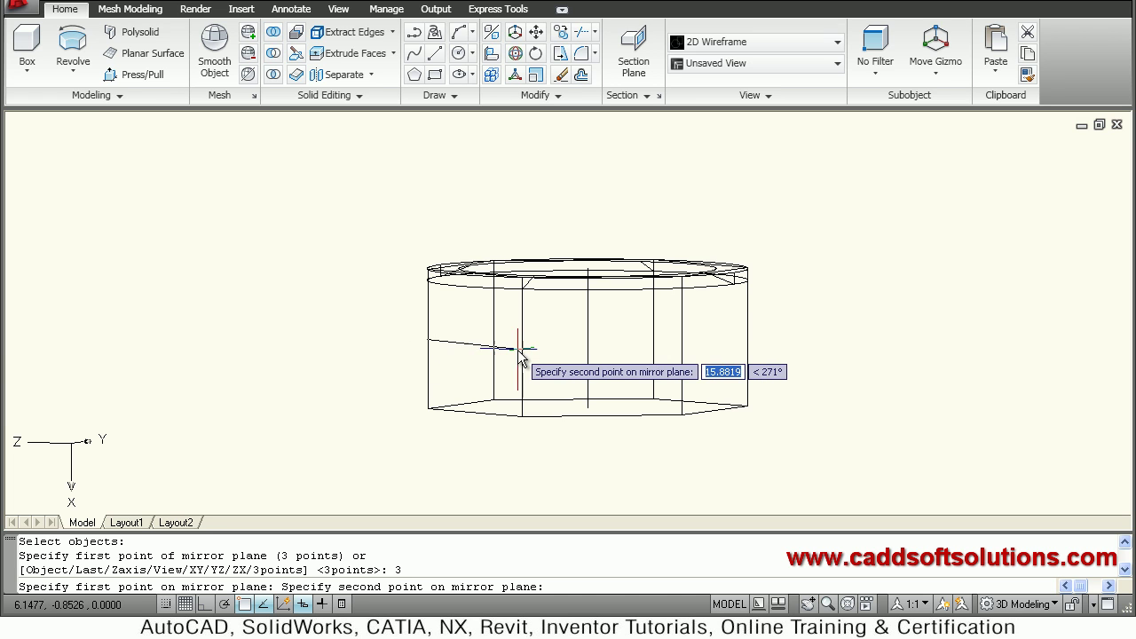
{"action": "left_click", "coordinate": [522, 352]}
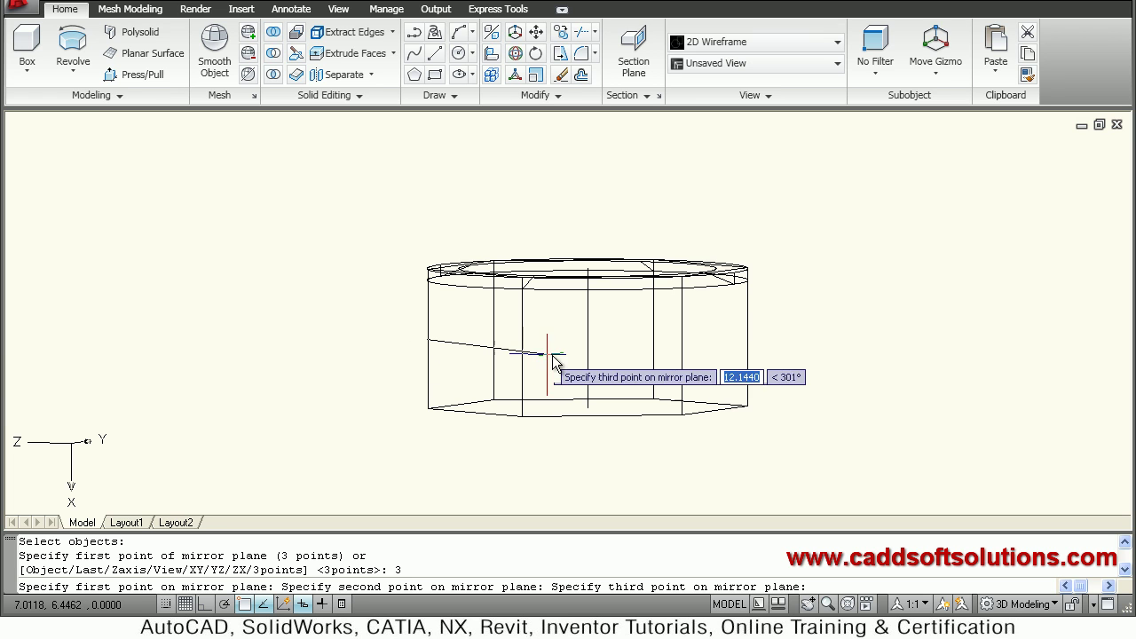
{"action": "left_click", "coordinate": [679, 355]}
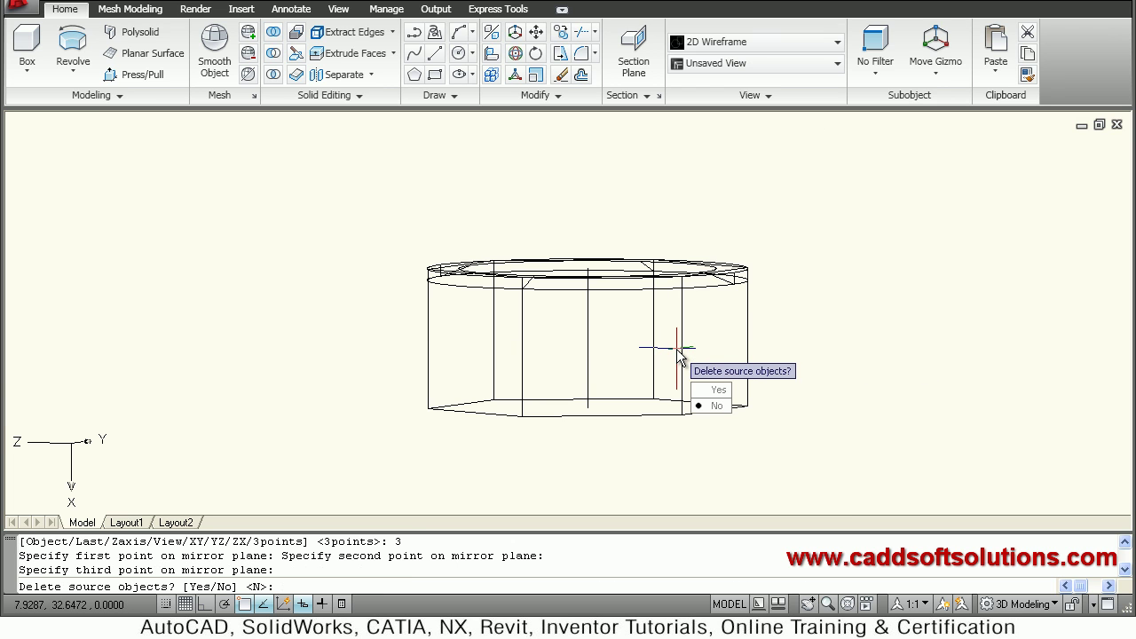
{"action": "left_click", "coordinate": [715, 406]}
{"action": "middle_click_drag", "start_coordinate": [562, 375], "coordinate": [625, 431], "text": "shift"}
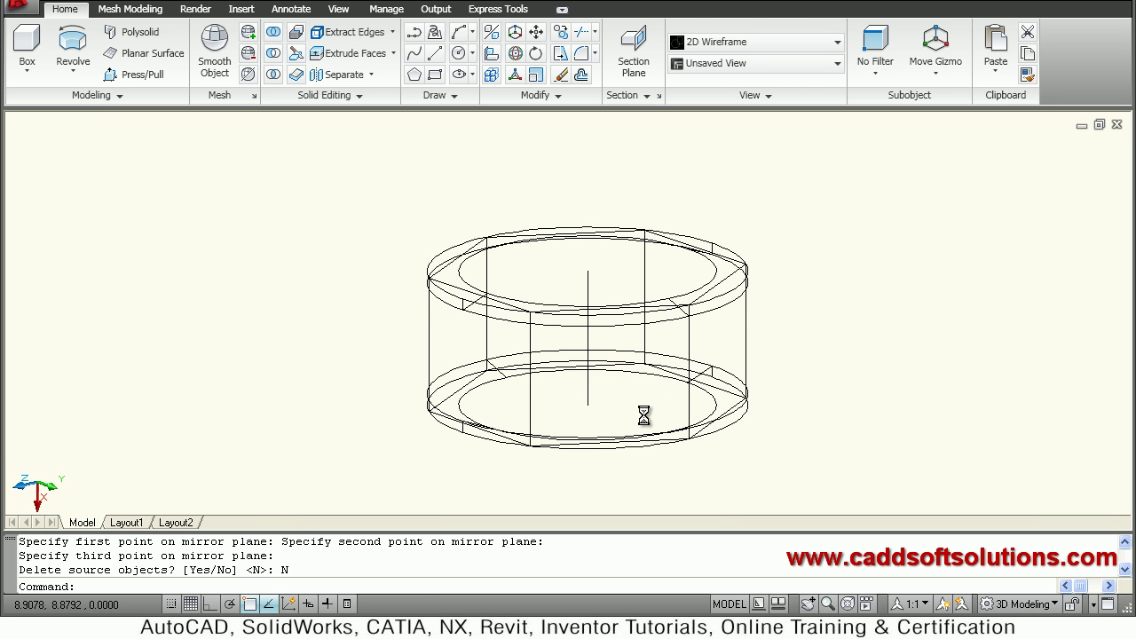
Switch the viewport's visual style from wireframe to Conceptual
{"action": "scroll", "coordinate": [662, 399], "scroll_direction": "up", "scroll_amount": 2}
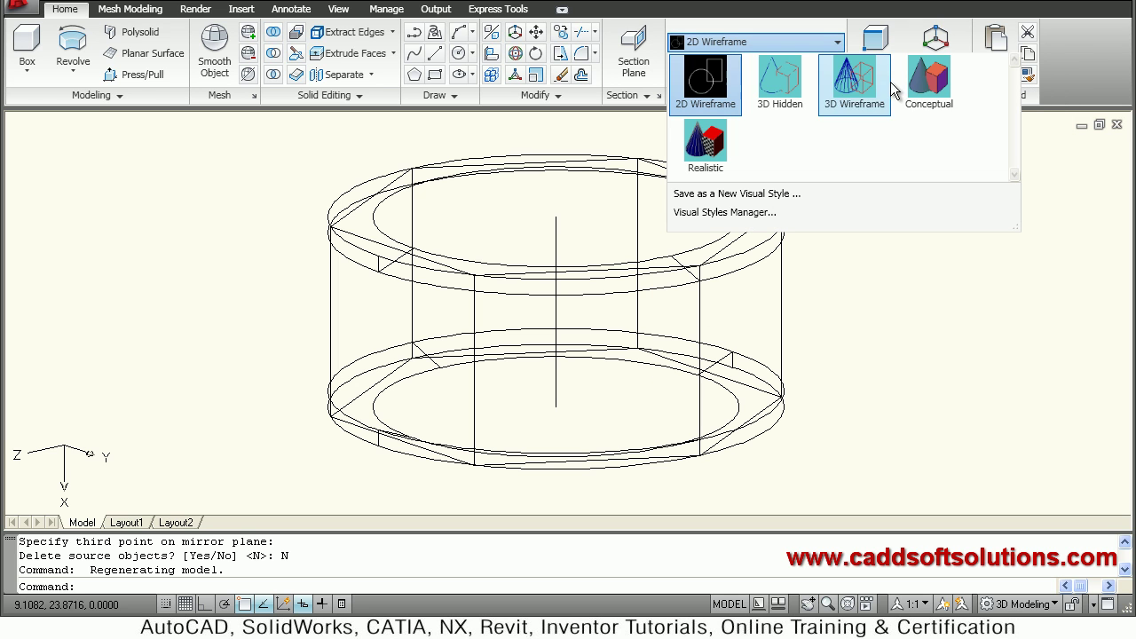
{"action": "left_click", "coordinate": [928, 85]}
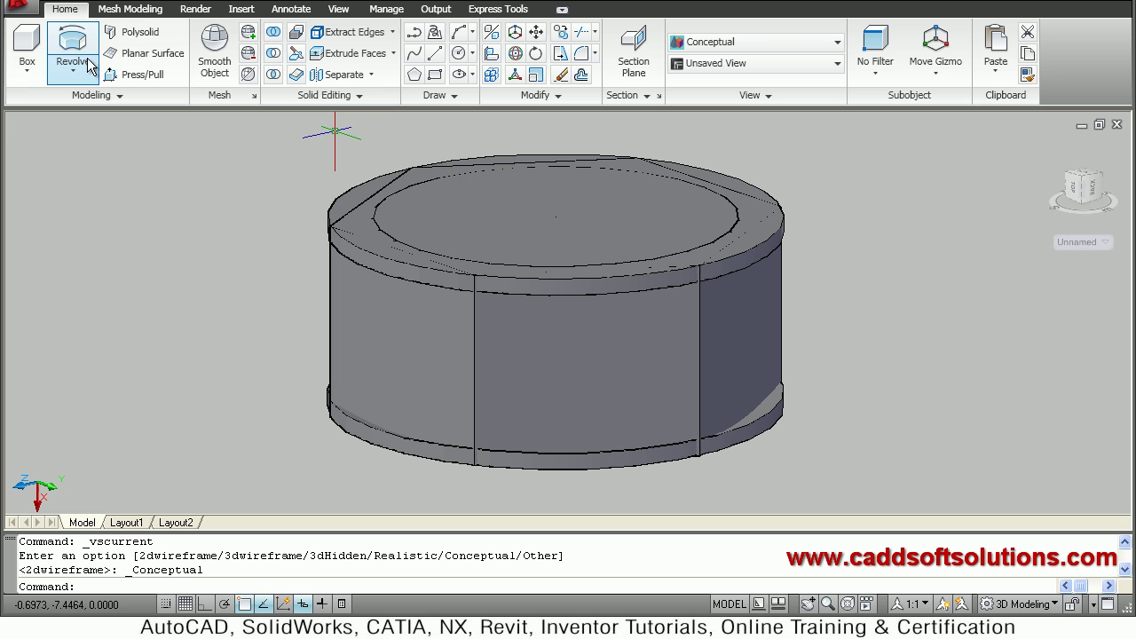
Subtract the top and bottom ring solids from the hexagonal prism
{"action": "left_click", "coordinate": [274, 53]}
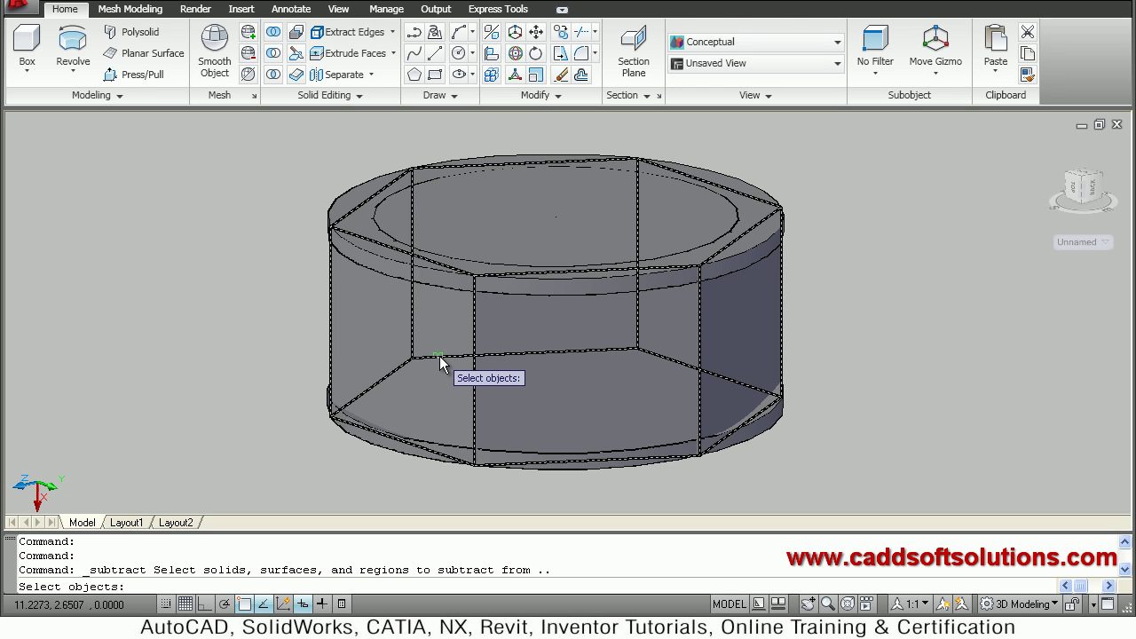
{"action": "left_click", "coordinate": [439, 357]}
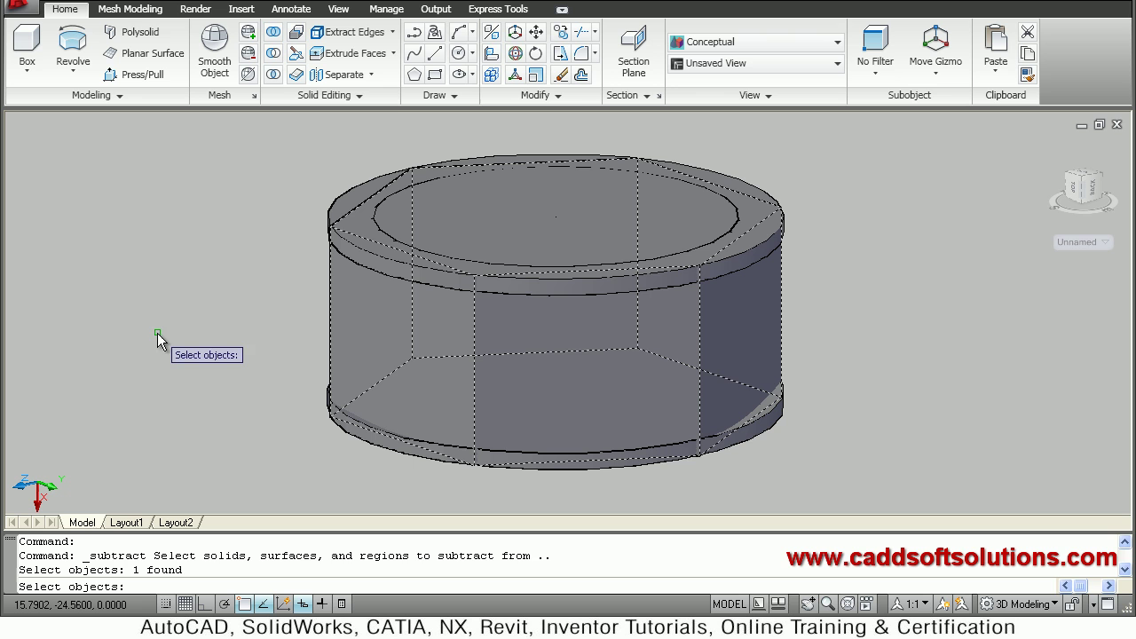
{"action": "key", "text": "Return"}
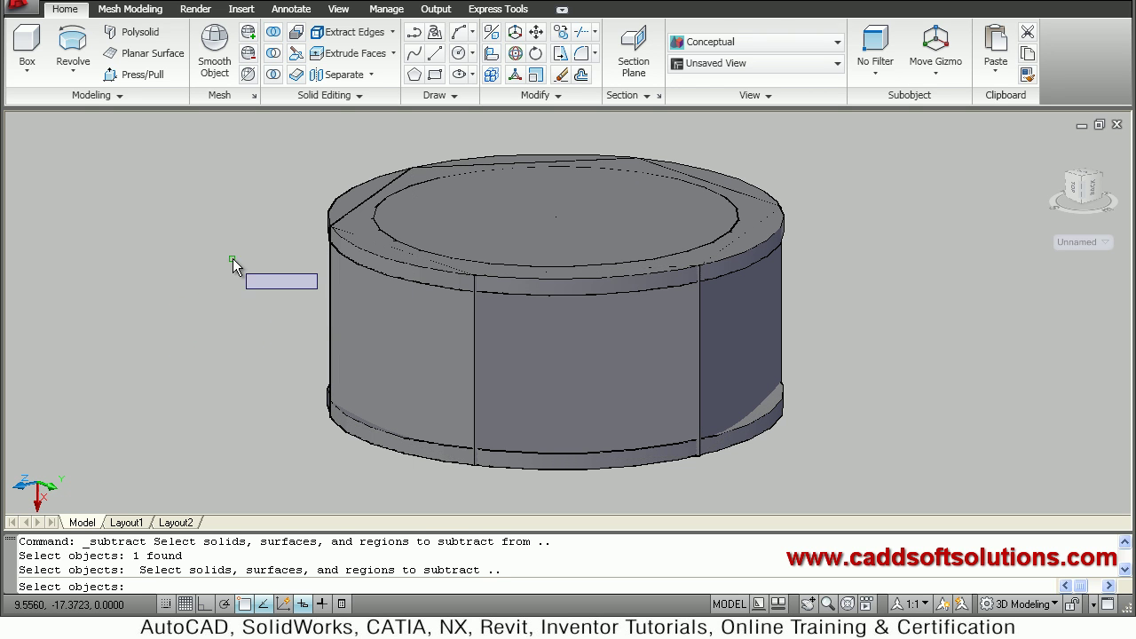
{"action": "left_click", "coordinate": [352, 192]}
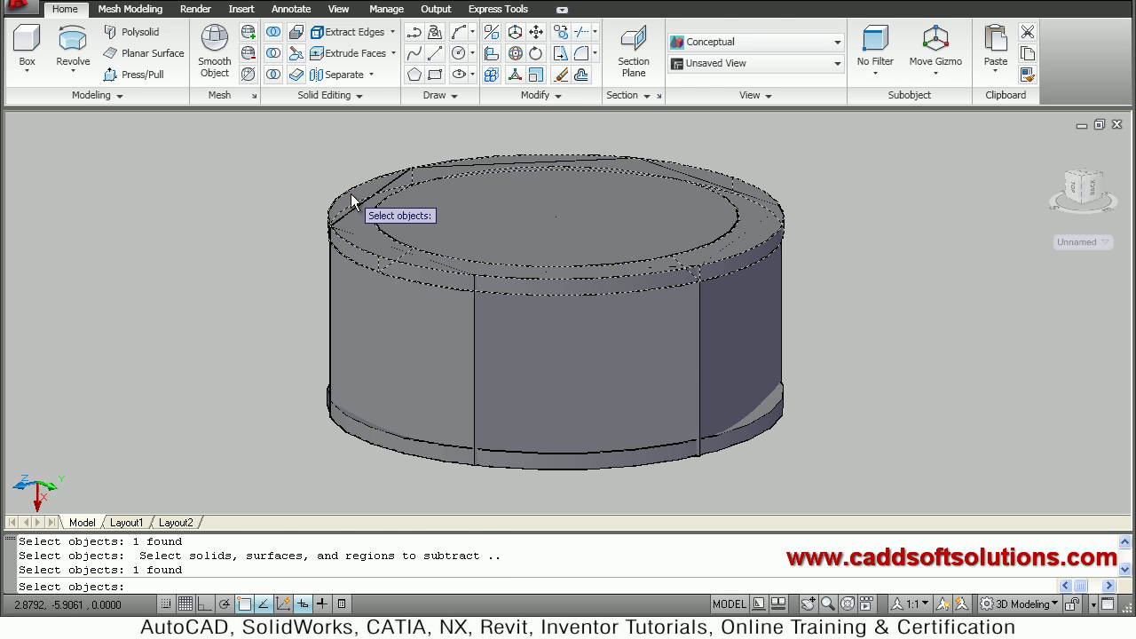
{"action": "left_click", "coordinate": [353, 418]}
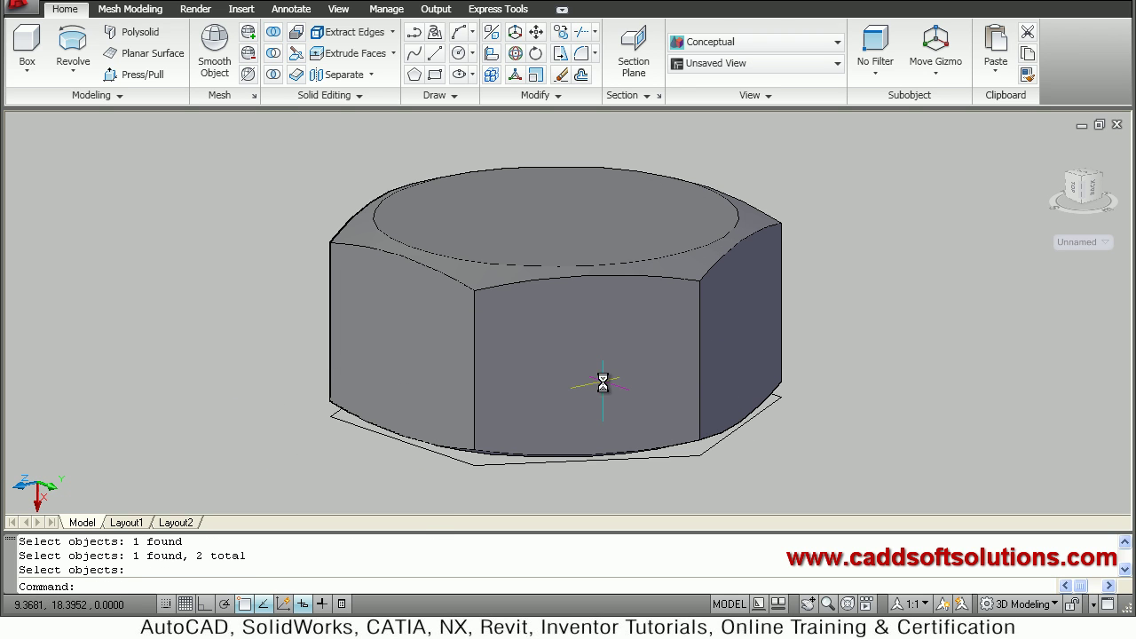
Erase the leftover hexagon outline beneath the nut
{"action": "type", "text": "e"}
{"action": "key", "text": "Return"}
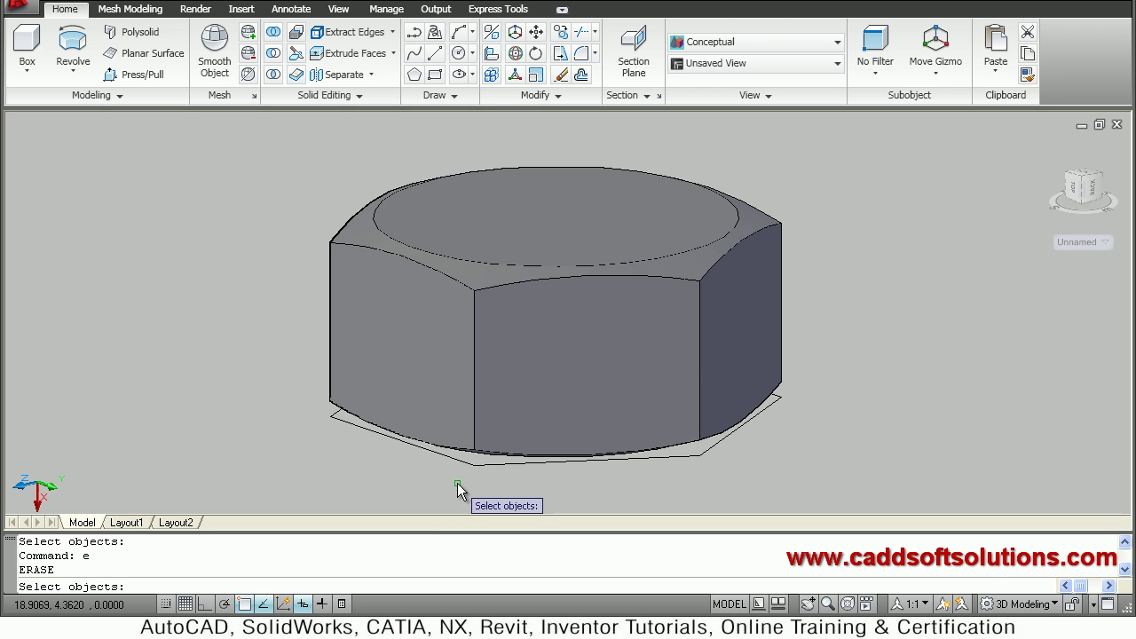
{"action": "left_click", "coordinate": [464, 462]}
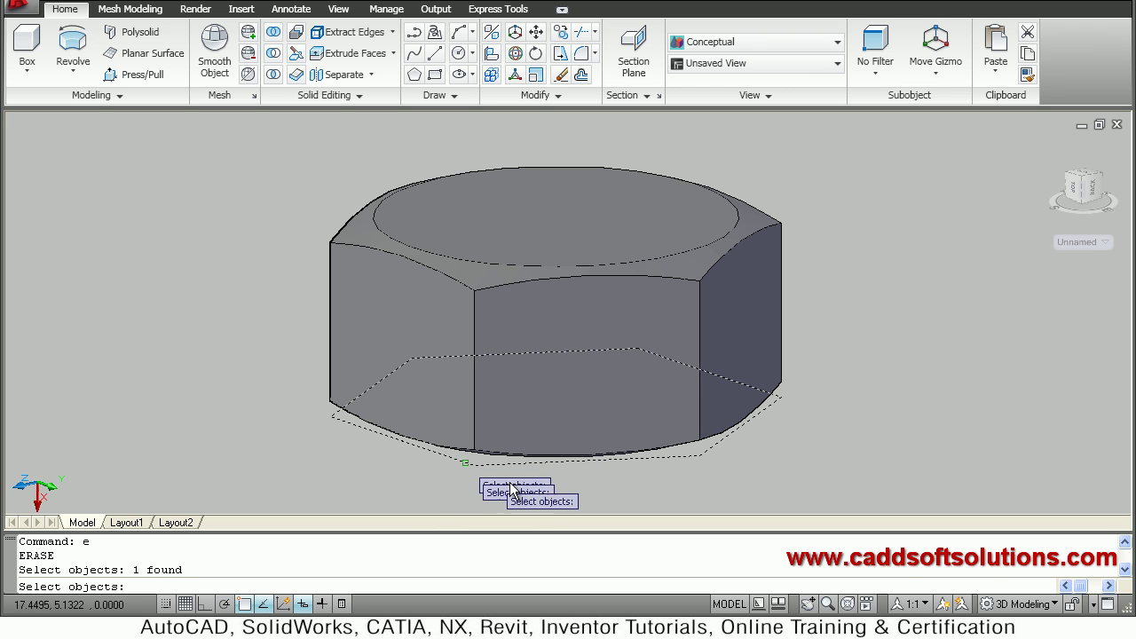
{"action": "key", "text": "Return"}
{"action": "mouse_move", "coordinate": [607, 390]}
{"action": "middle_mouse_down", "text": "shift"}
{"action": "mouse_move", "coordinate": [599, 337]}
{"action": "mouse_move", "coordinate": [560, 399]}
{"action": "mouse_move", "coordinate": [507, 398]}
{"action": "mouse_move", "coordinate": [495, 360]}
{"action": "mouse_move", "coordinate": [514, 213]}
{"action": "mouse_move", "coordinate": [540, 357]}
{"action": "mouse_move", "coordinate": [503, 446]}
{"action": "mouse_move", "coordinate": [563, 329]}
{"action": "middle_mouse_up", "text": "shift"}
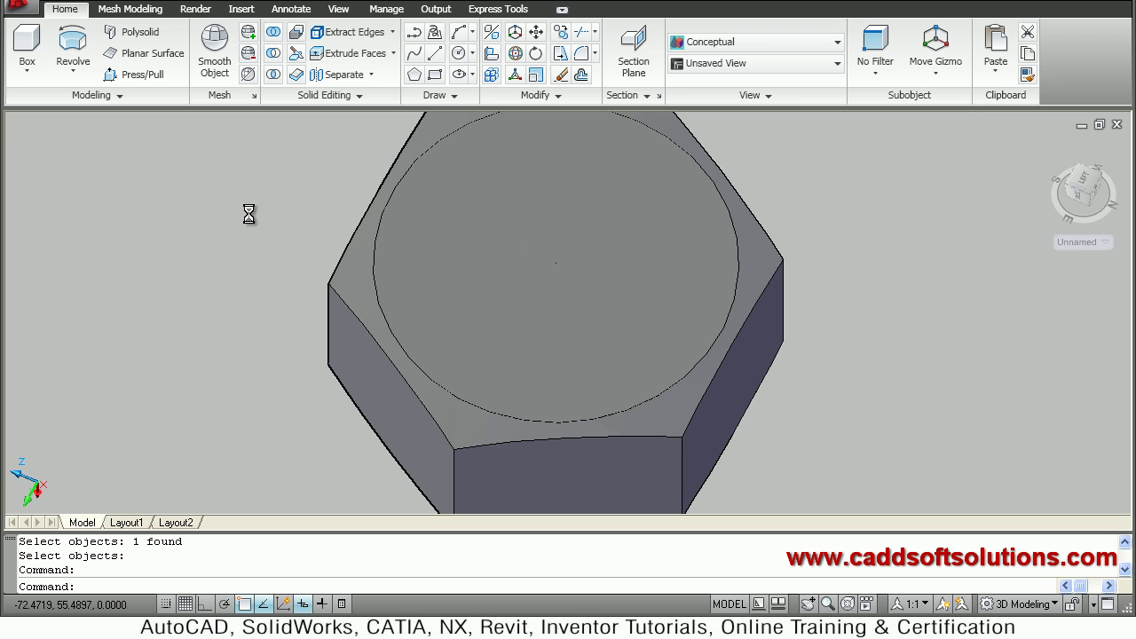
Set the UCS to the Top preset
{"action": "left_click", "coordinate": [338, 10]}
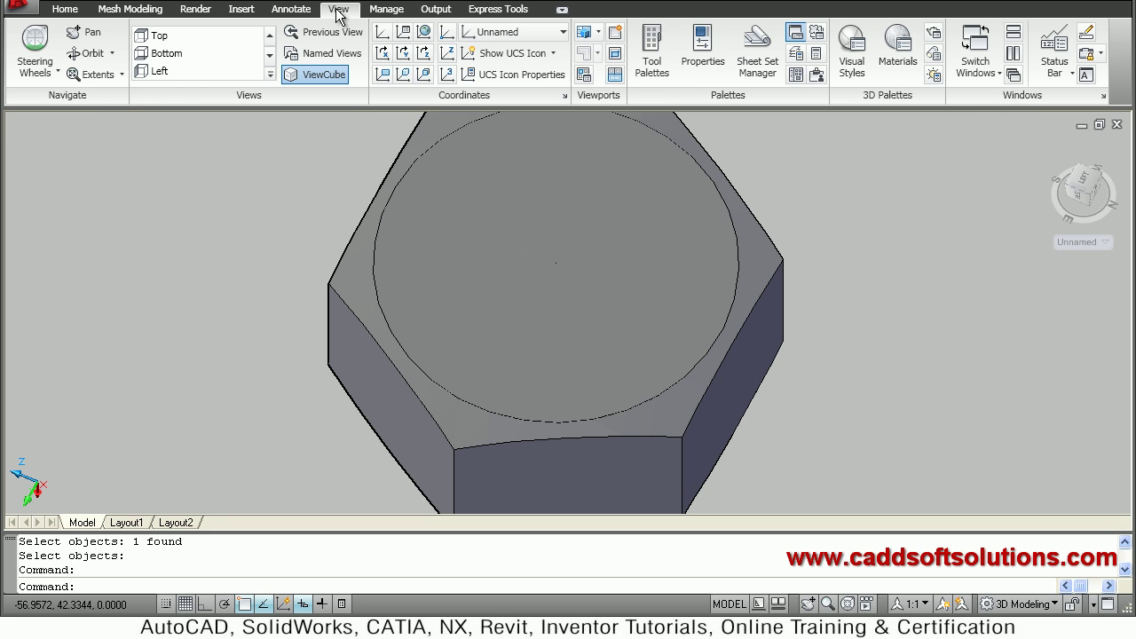
{"action": "left_click", "coordinate": [493, 33]}
{"action": "left_click", "coordinate": [491, 78]}
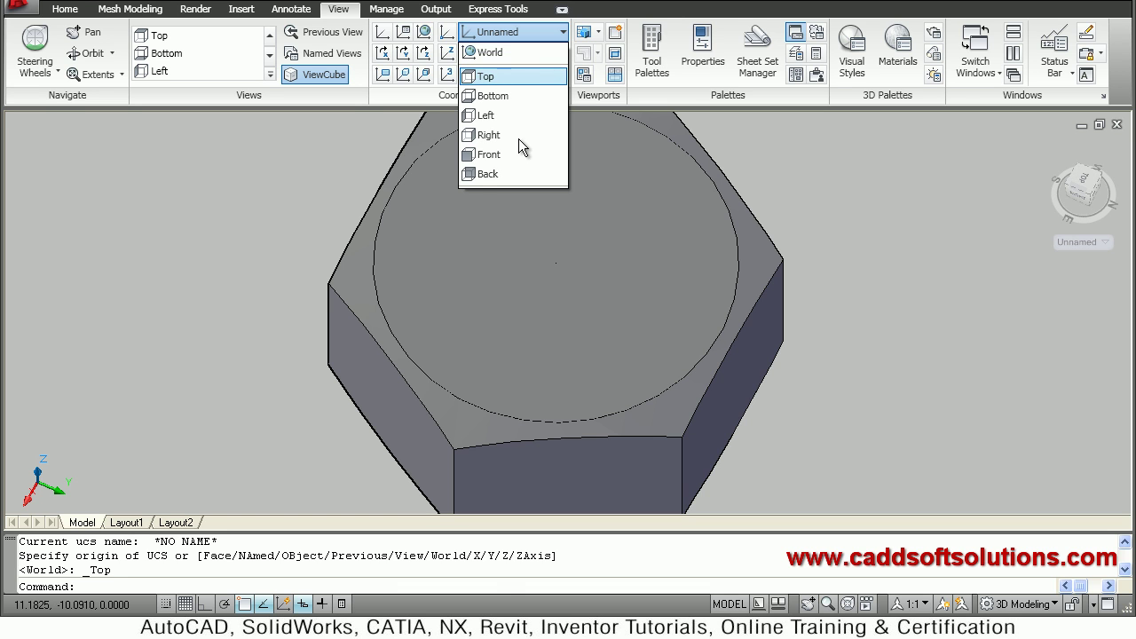
Draw a radius-10 circle at the top face centre, then undo it
{"action": "type", "text": "c"}
{"action": "key", "text": "Return"}
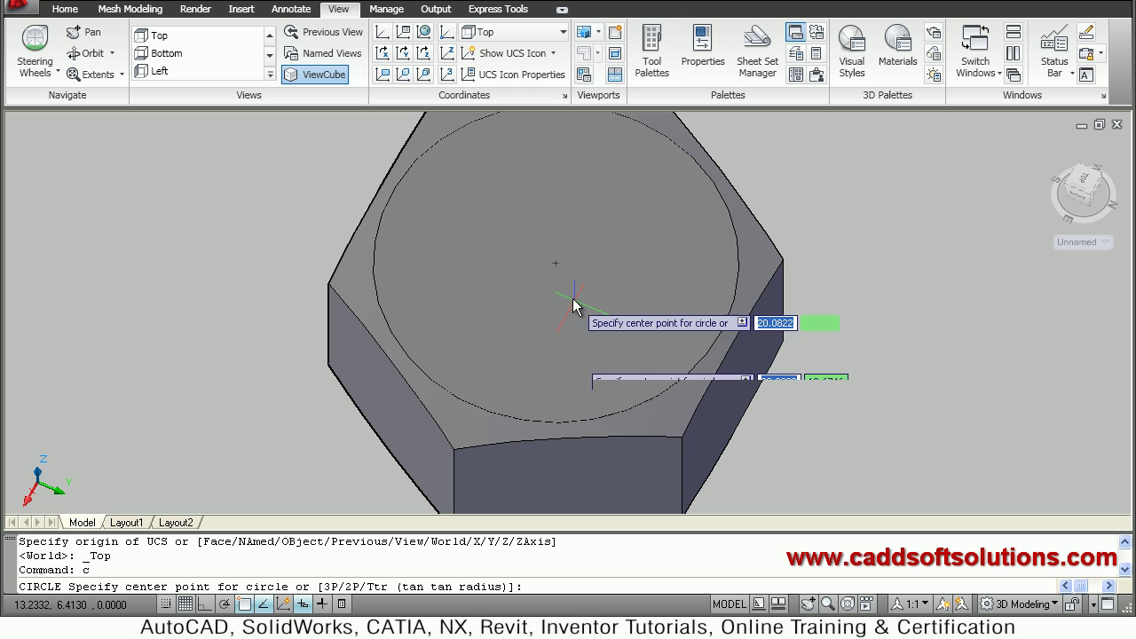
{"action": "left_click", "coordinate": [551, 270]}
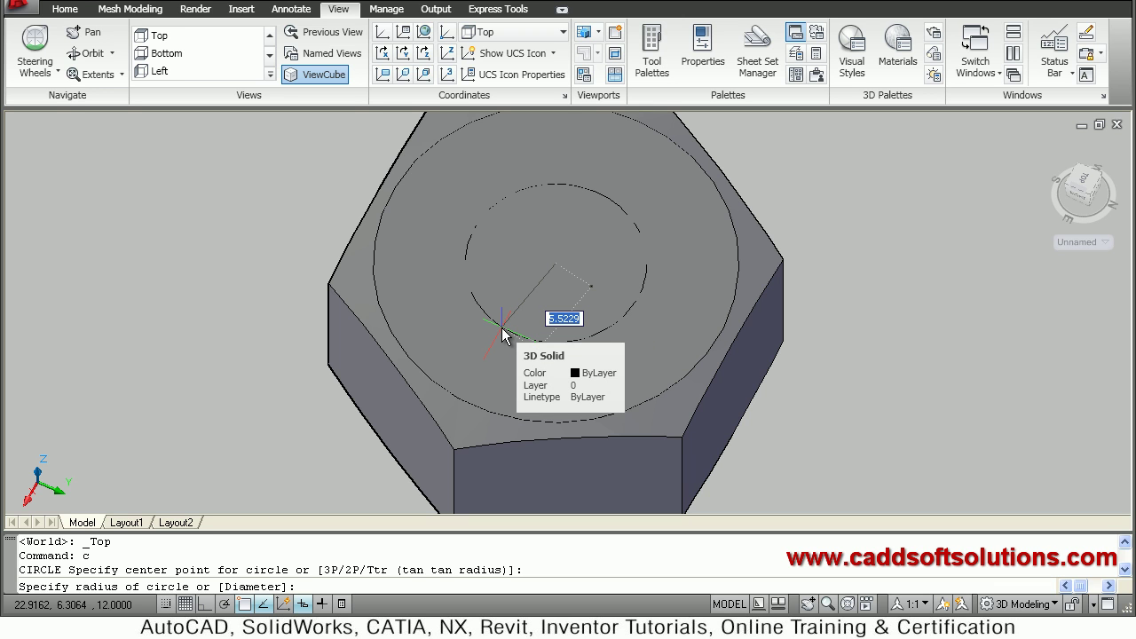
{"action": "type", "text": "10"}
{"action": "key", "text": "Return"}
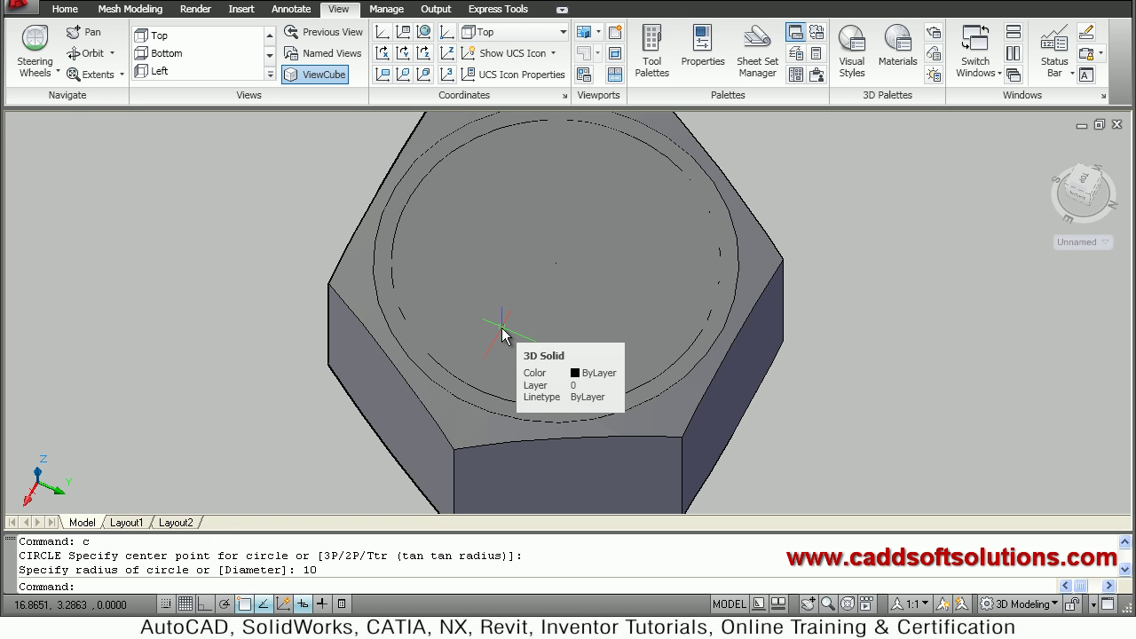
{"action": "type", "text": "y"}
{"action": "key", "text": "Return"}
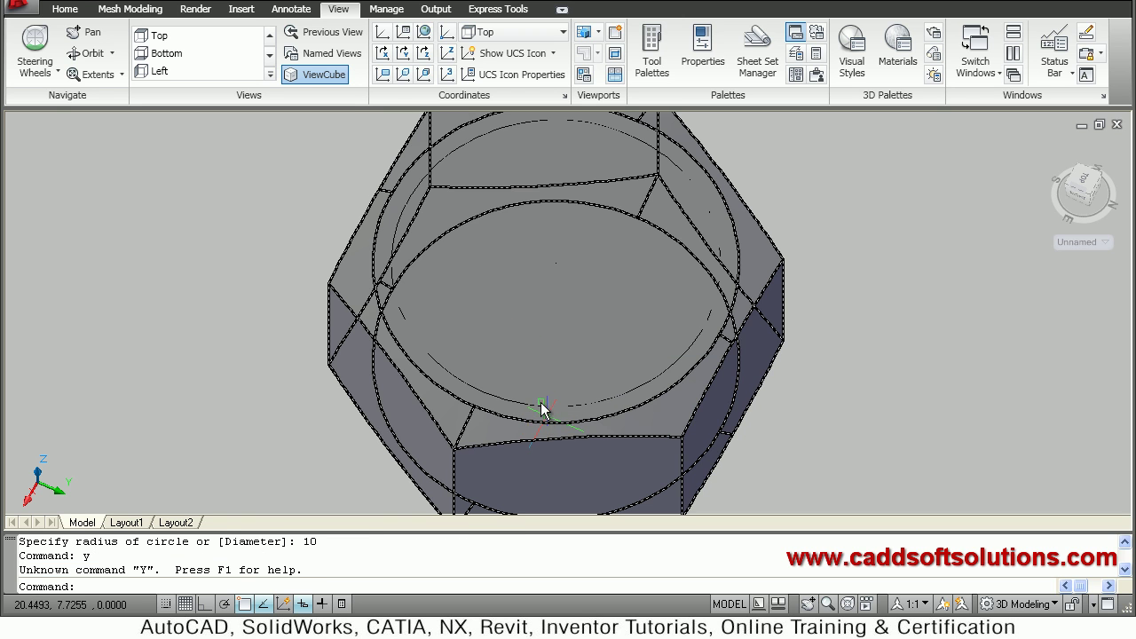
{"action": "type", "text": "u"}
{"action": "key", "text": "Return"}
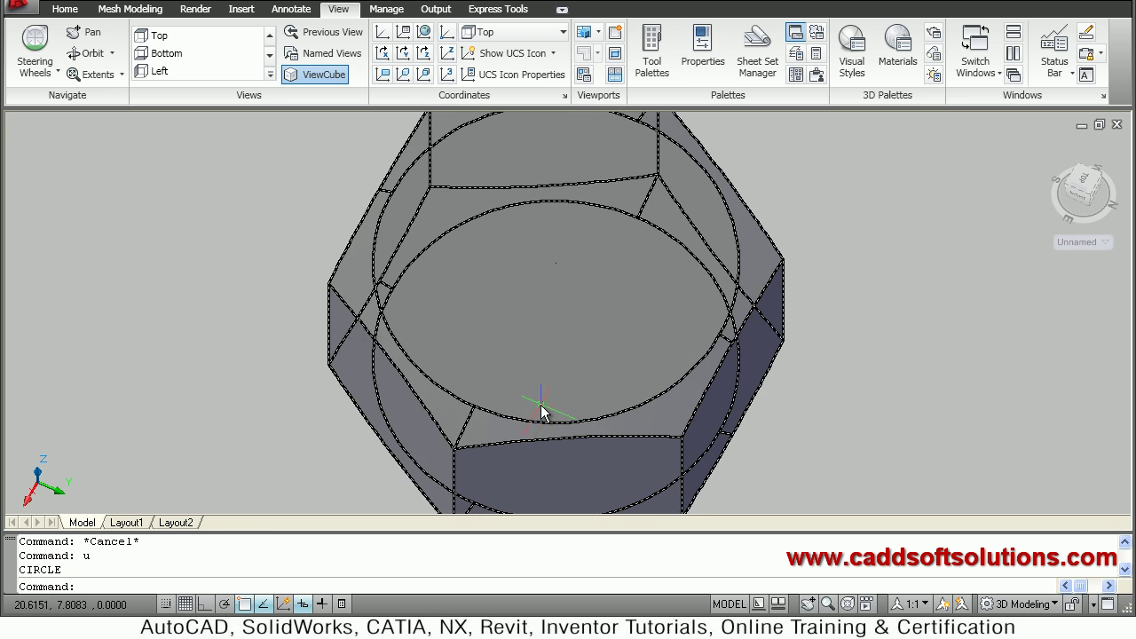
Draw a radius-5 circle centred on the nut's top face
{"action": "type", "text": "c"}
{"action": "key", "text": "Return"}
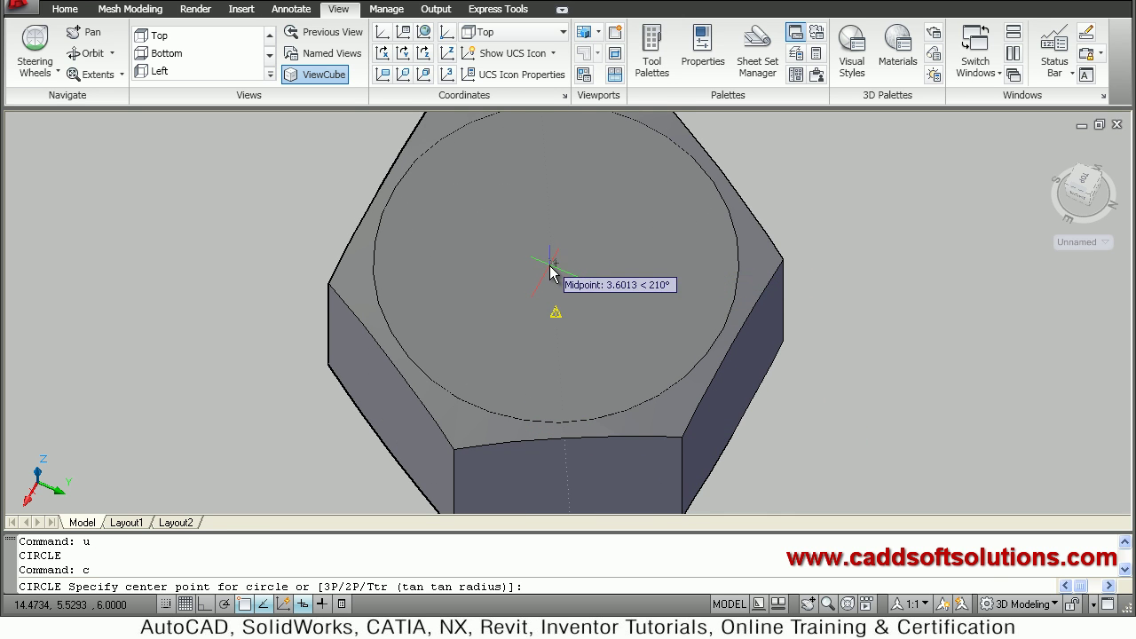
{"action": "left_click", "coordinate": [555, 265]}
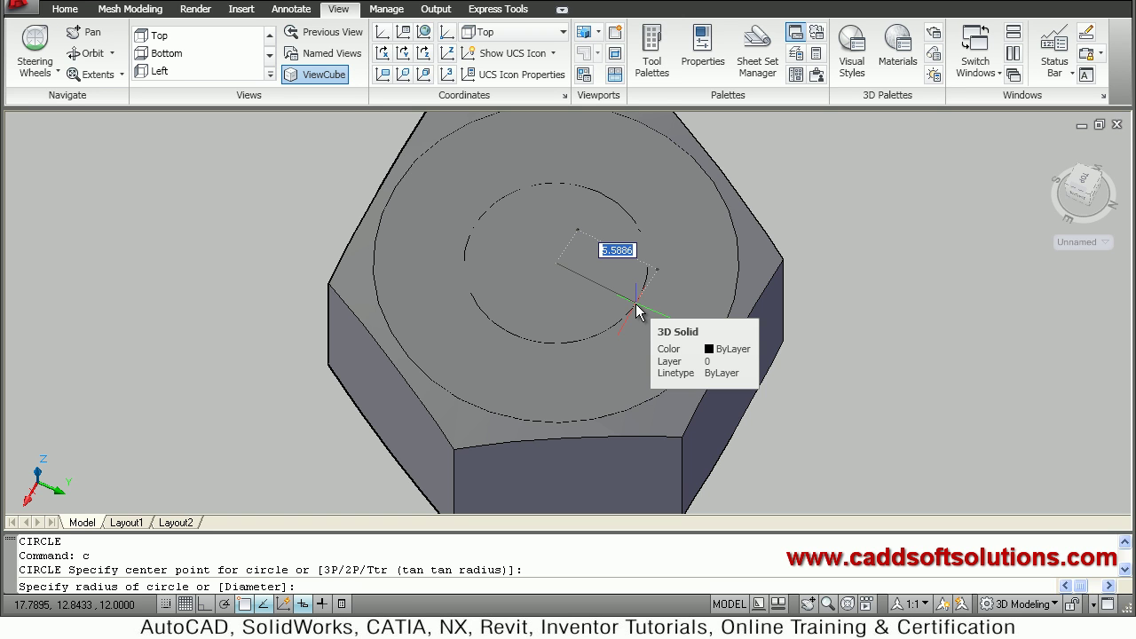
{"action": "type", "text": "5"}
{"action": "key", "text": "Return"}
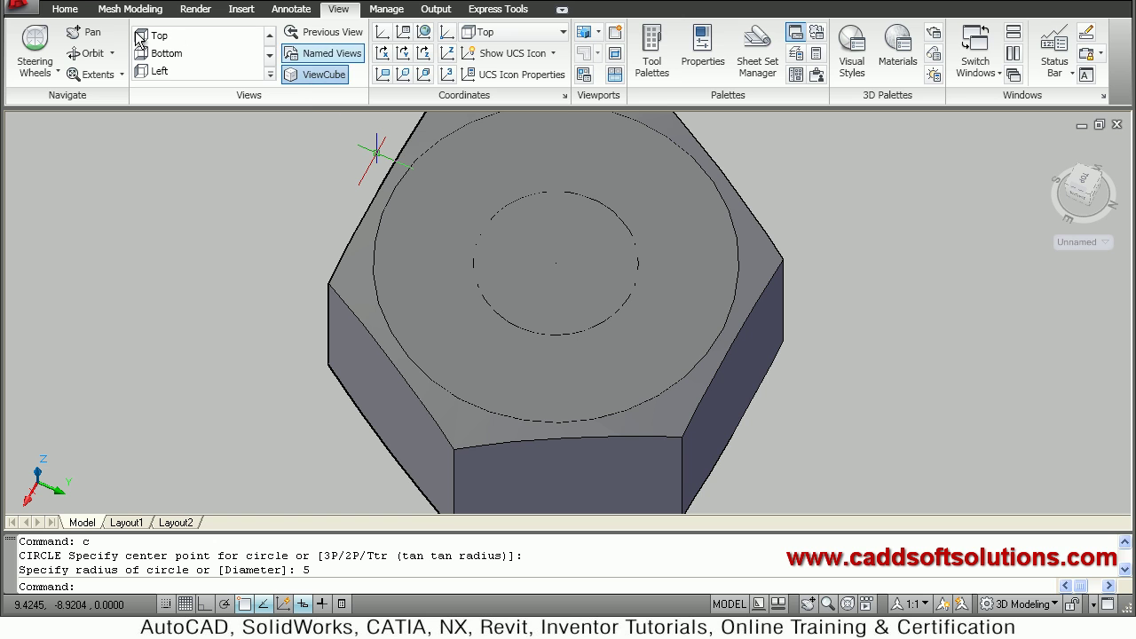
Press/Pull the radius-5 circle down through the nut to cut the hole
{"action": "left_click", "coordinate": [64, 11]}
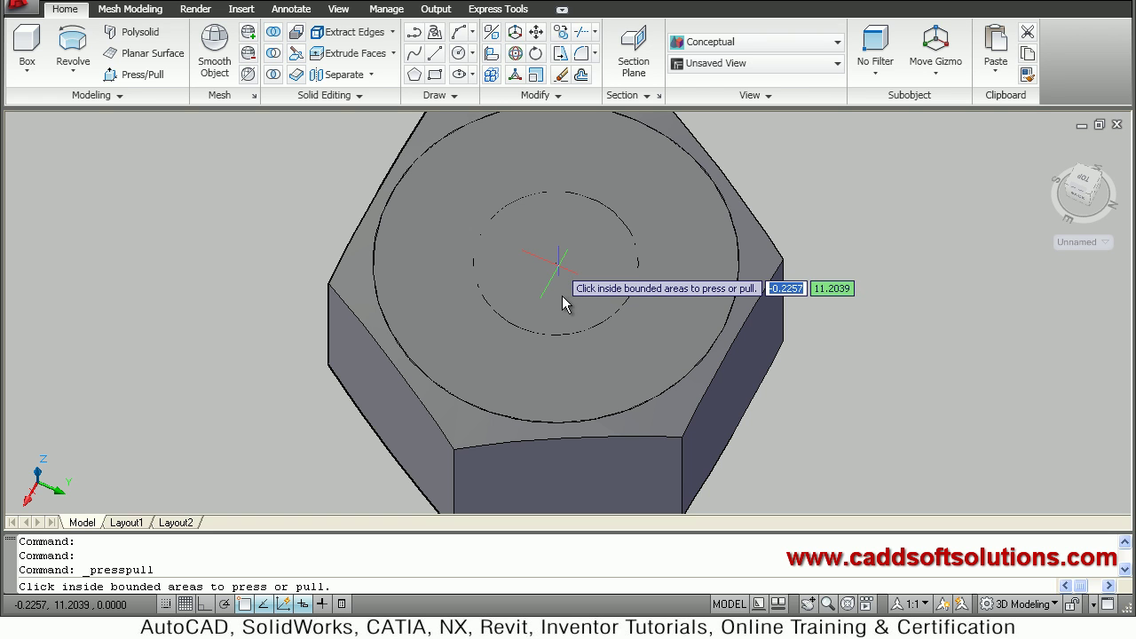
{"action": "left_click", "coordinate": [609, 318]}
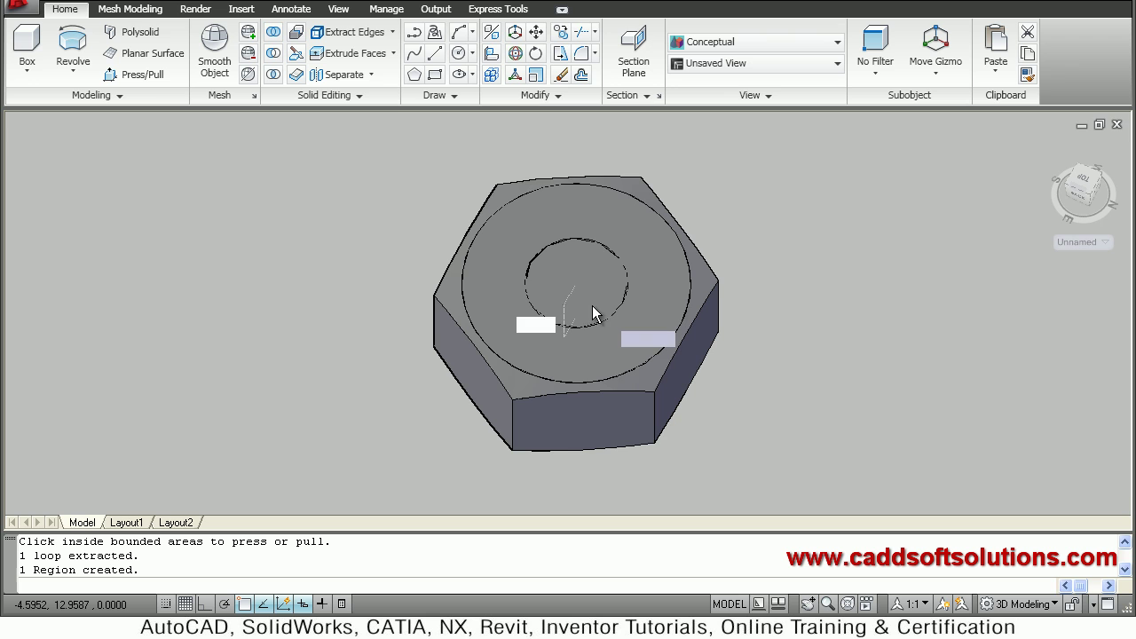
{"action": "left_click", "coordinate": [592, 313]}
{"action": "middle_click_drag", "start_coordinate": [588, 232], "coordinate": [589, 152]}
{"action": "left_click", "coordinate": [593, 491]}
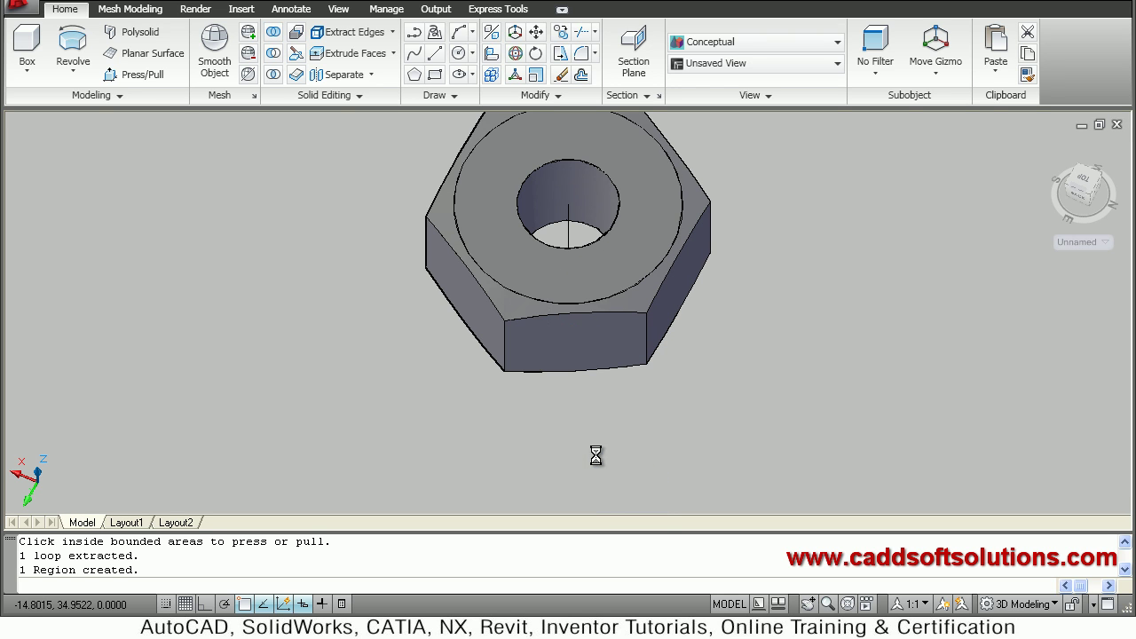
{"action": "key", "text": "Escape"}
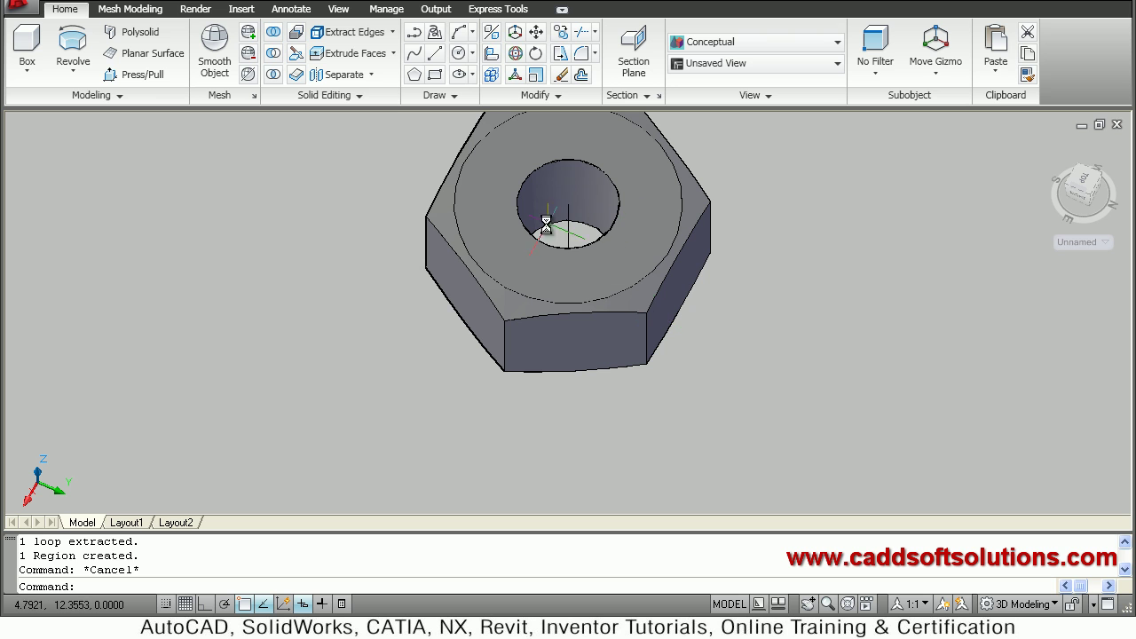
Erase the leftover line inside the hole
{"action": "type", "text": "e"}
{"action": "key", "text": "Return"}
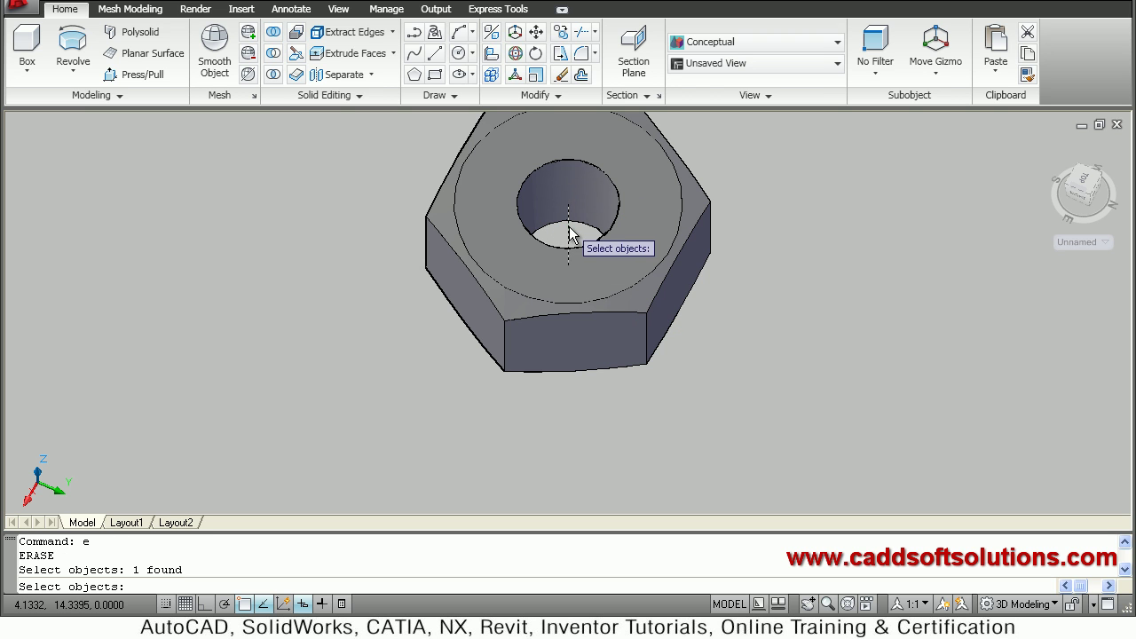
{"action": "key", "text": "Return"}
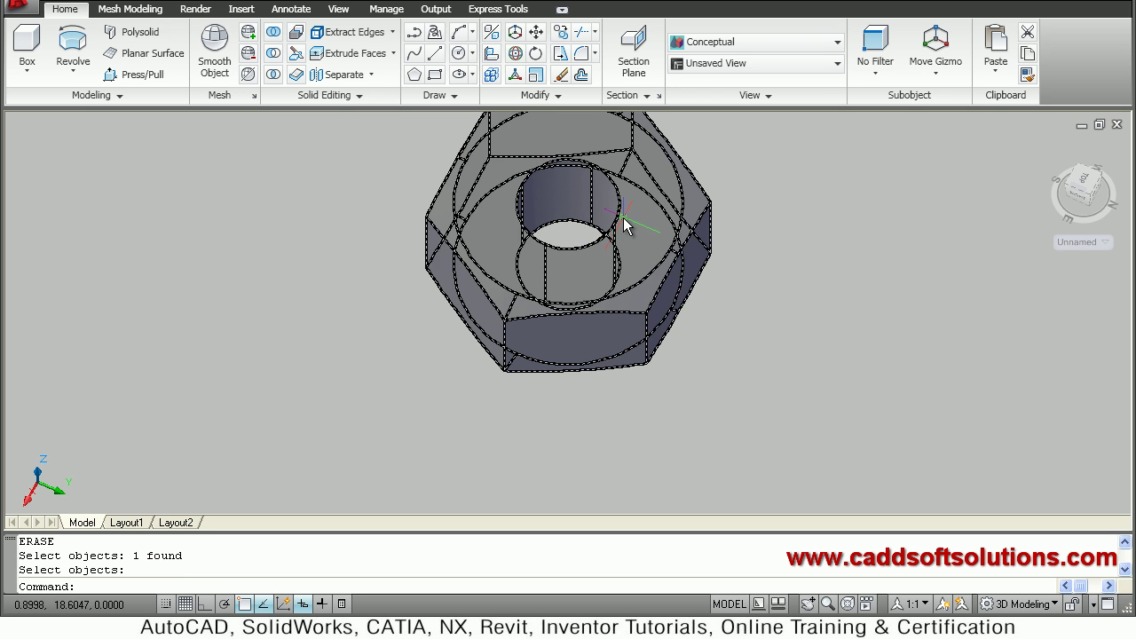
{"action": "scroll", "coordinate": [651, 299], "scroll_direction": "up", "scroll_amount": 2}
{"action": "mouse_move", "coordinate": [650, 262]}
{"action": "middle_mouse_down"}
{"action": "mouse_move", "coordinate": [652, 246]}
{"action": "mouse_move", "coordinate": [609, 297]}
{"action": "mouse_move", "coordinate": [609, 223]}
{"action": "mouse_move", "coordinate": [588, 213]}
{"action": "mouse_move", "coordinate": [570, 418]}
{"action": "mouse_move", "coordinate": [581, 314]}
{"action": "mouse_move", "coordinate": [662, 346]}
{"action": "mouse_move", "coordinate": [675, 375]}
{"action": "mouse_move", "coordinate": [725, 386]}
{"action": "mouse_move", "coordinate": [737, 410]}
{"action": "middle_mouse_up"}
Zoom in on the finished chamfered nut viewed from the side
{"action": "scroll", "coordinate": [677, 373], "scroll_direction": "up", "scroll_amount": 3}
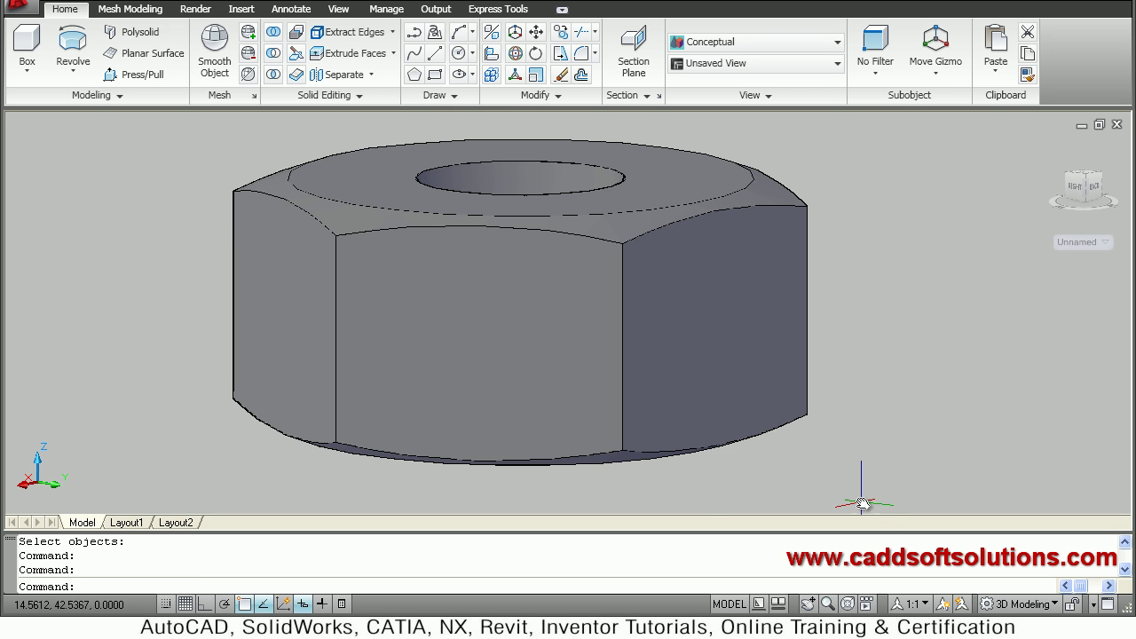